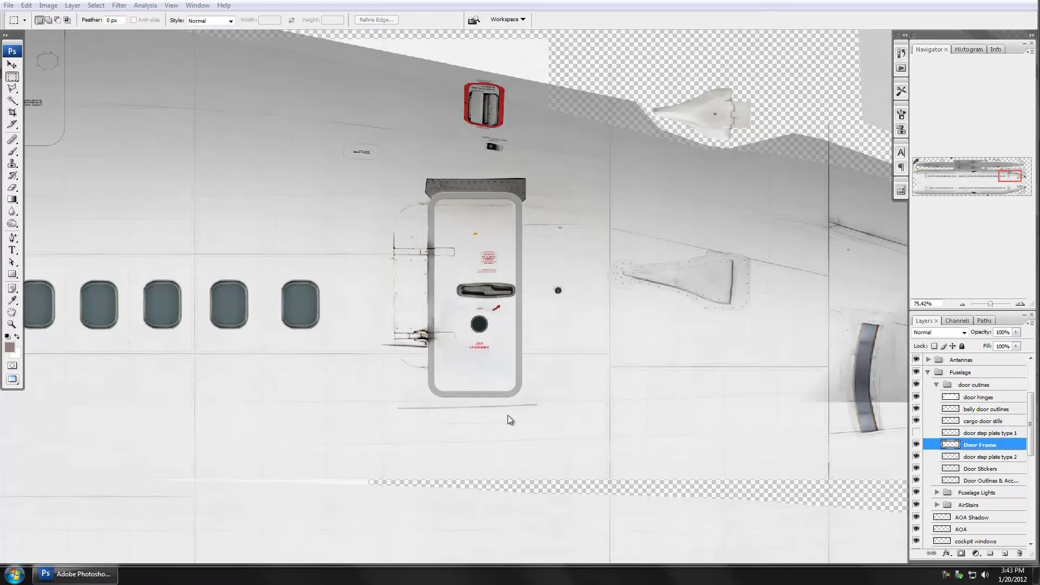
- Zoom out to 8.33% so the whole white fuselage texture is visible
scroll(510, 414, "down", 5)
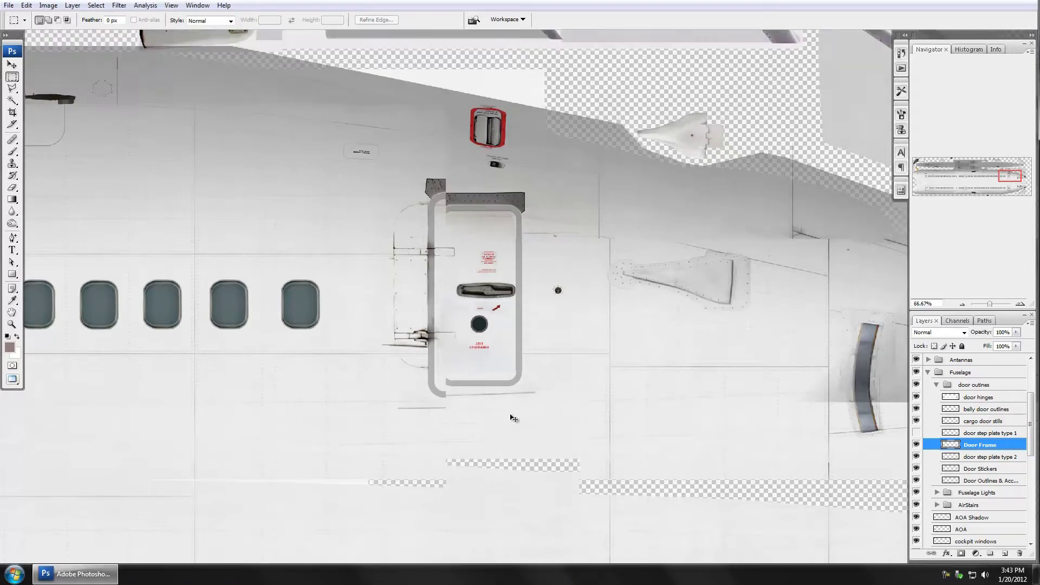
scroll(510, 416, "down", 2)
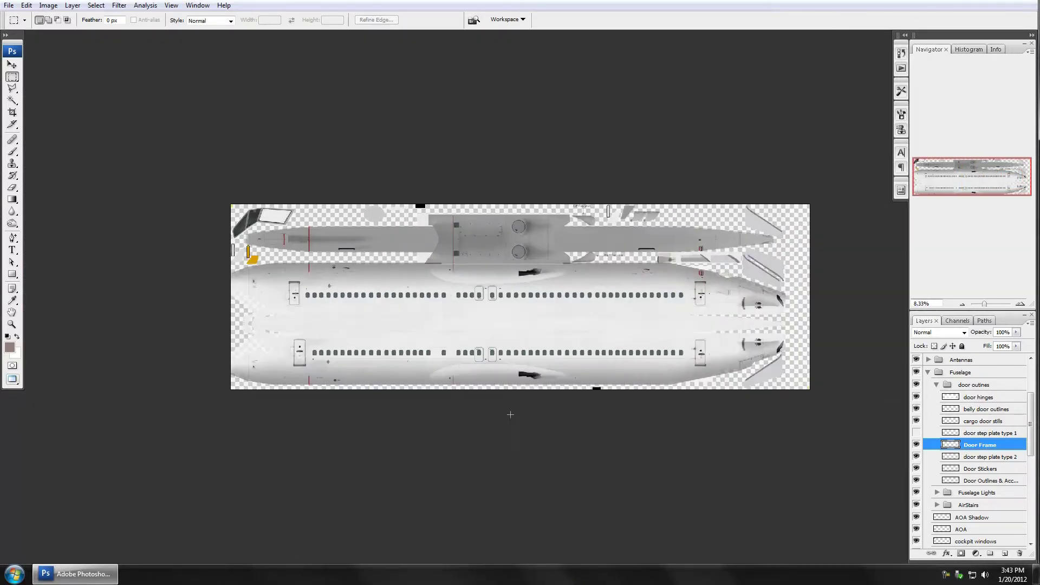
- Return to standard screen mode and move master.psd down to reveal the master2.psd livery
key("f")
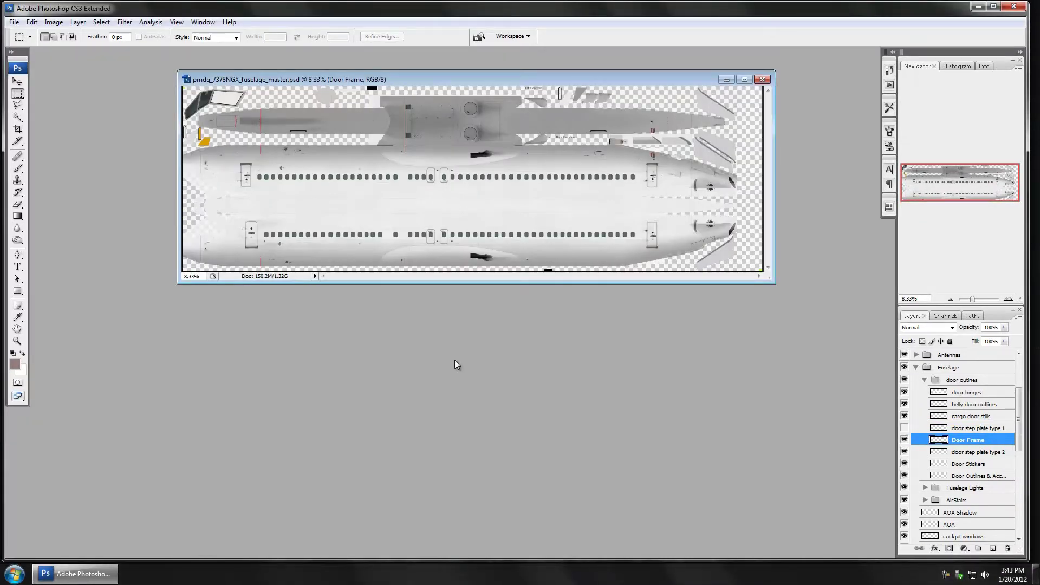
left_click_drag(447, 82, 450, 300)
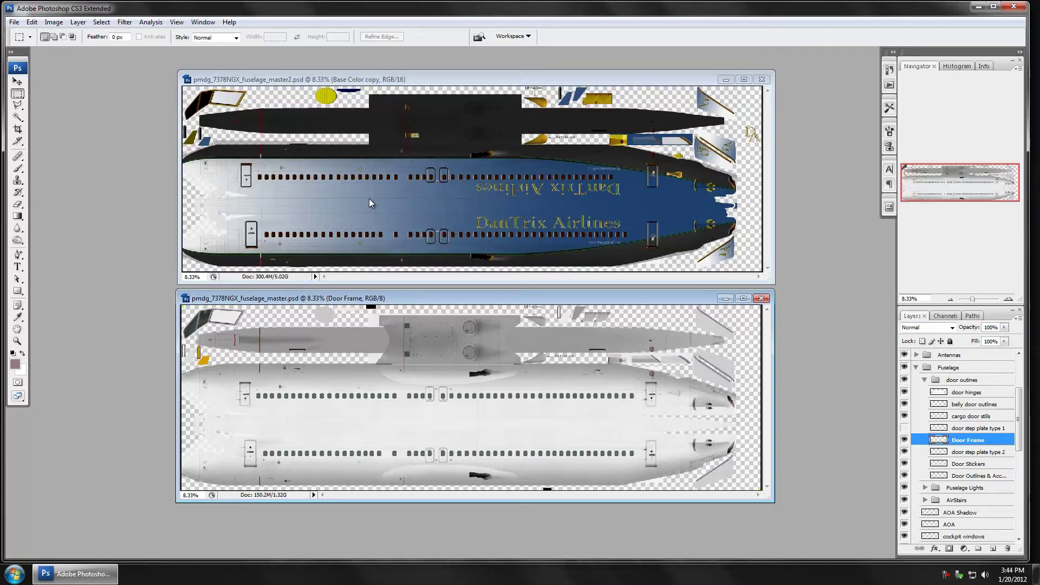
left_click(411, 160)
left_click(411, 161)
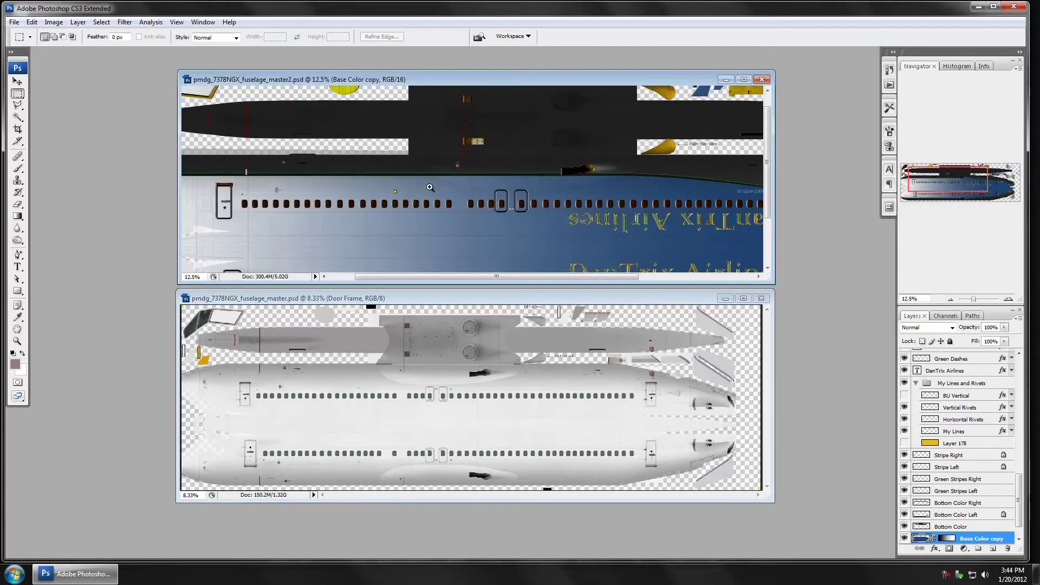
left_click(532, 224)
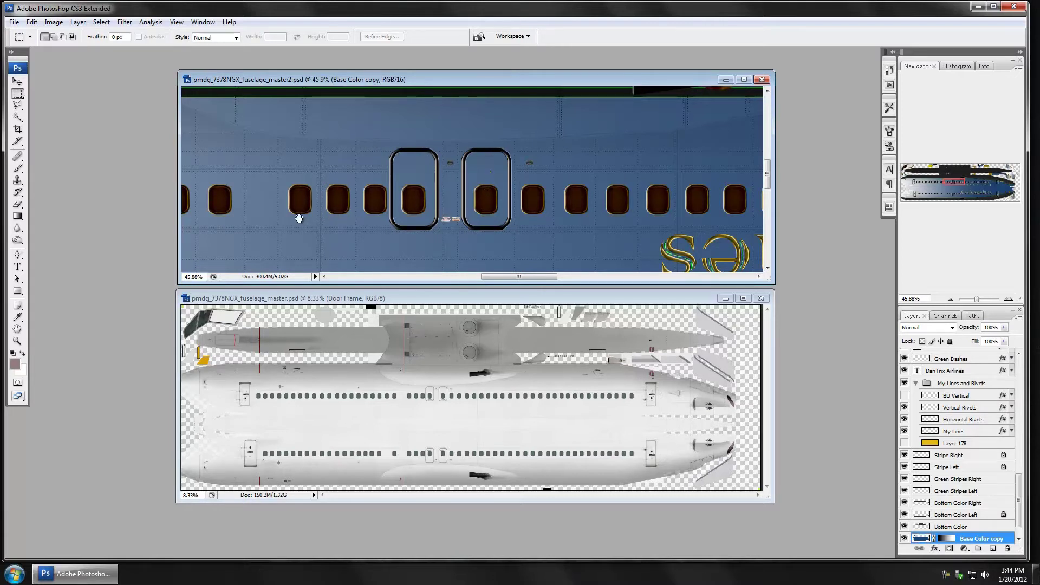
left_click_drag(297, 221, 441, 163)
mouse_move(343, 184)
left_mouse_down()
mouse_move(512, 197)
mouse_move(395, 198)
mouse_move(394, 216)
mouse_move(425, 223)
left_mouse_up()
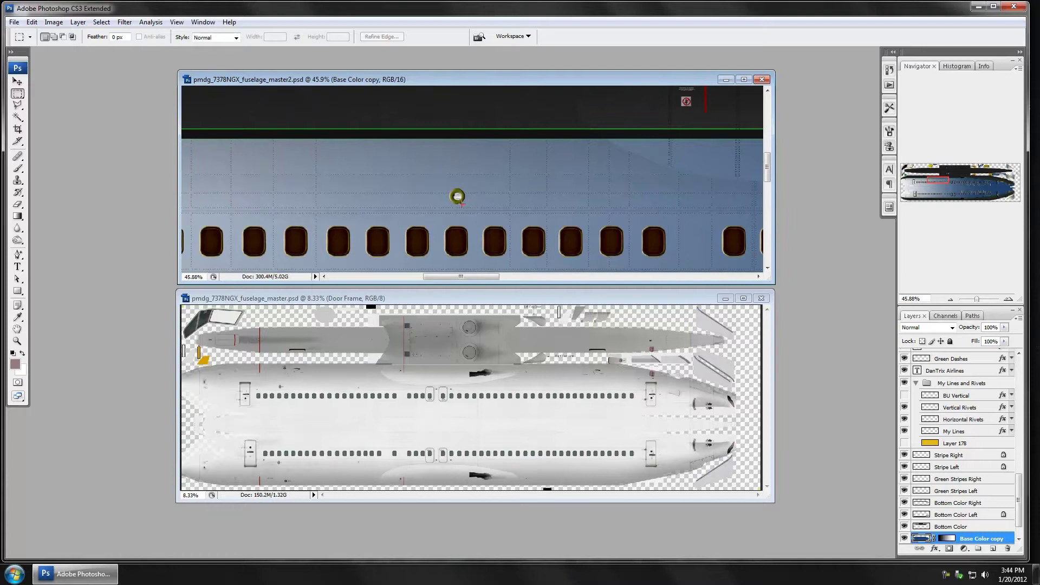
left_click_drag(297, 232, 392, 225)
left_click_drag(328, 228, 430, 225)
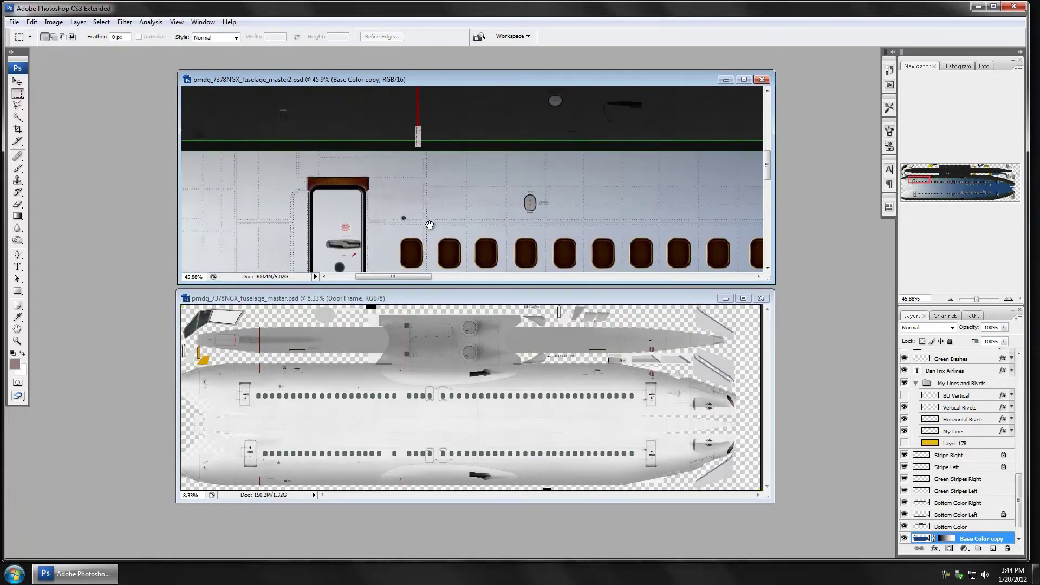
left_click_drag(347, 157, 399, 171)
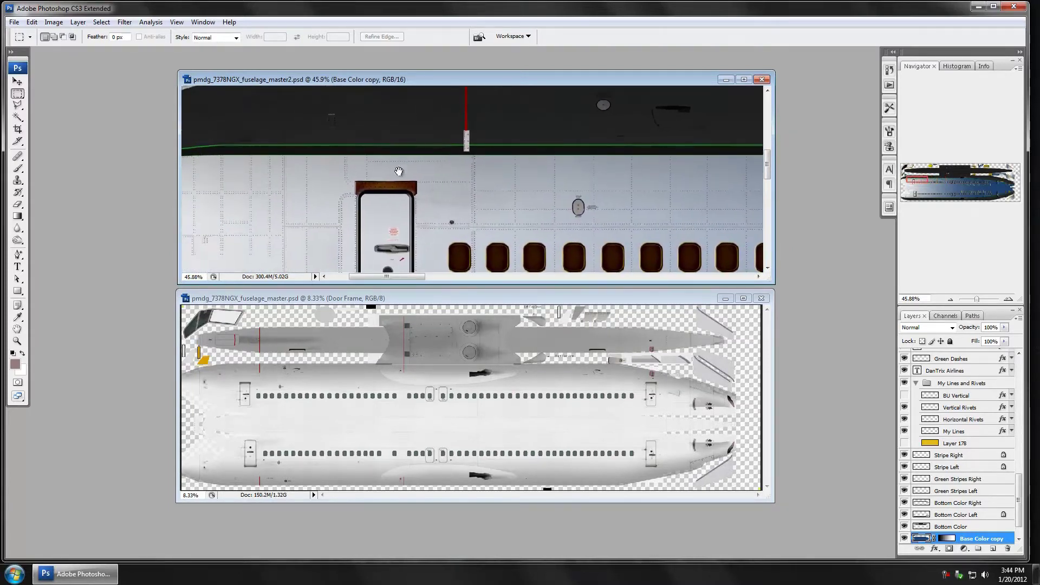
left_click(359, 155, "ctrl")
left_click(360, 170, "ctrl")
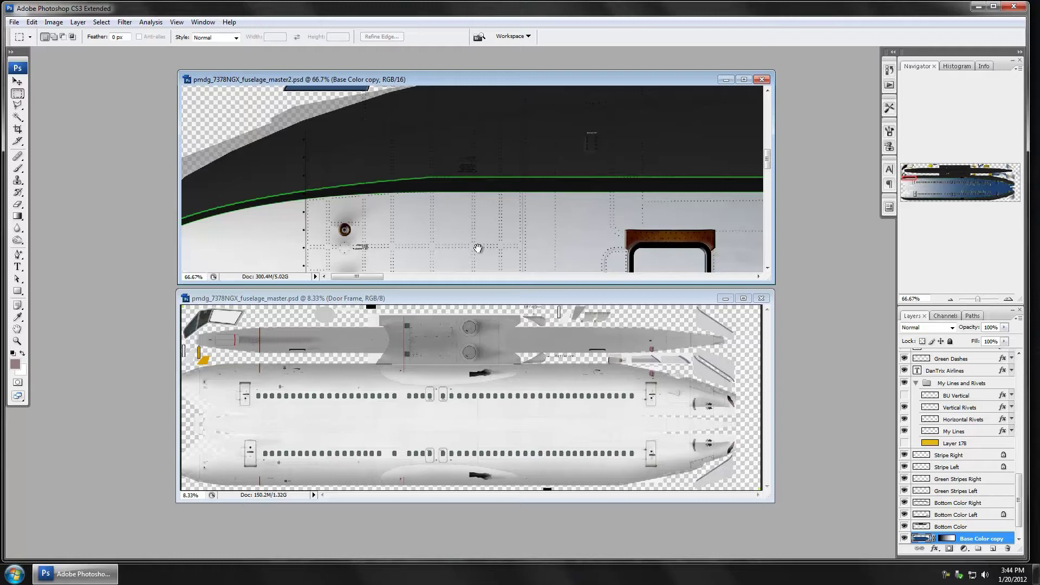
left_click_drag(476, 249, 441, 151)
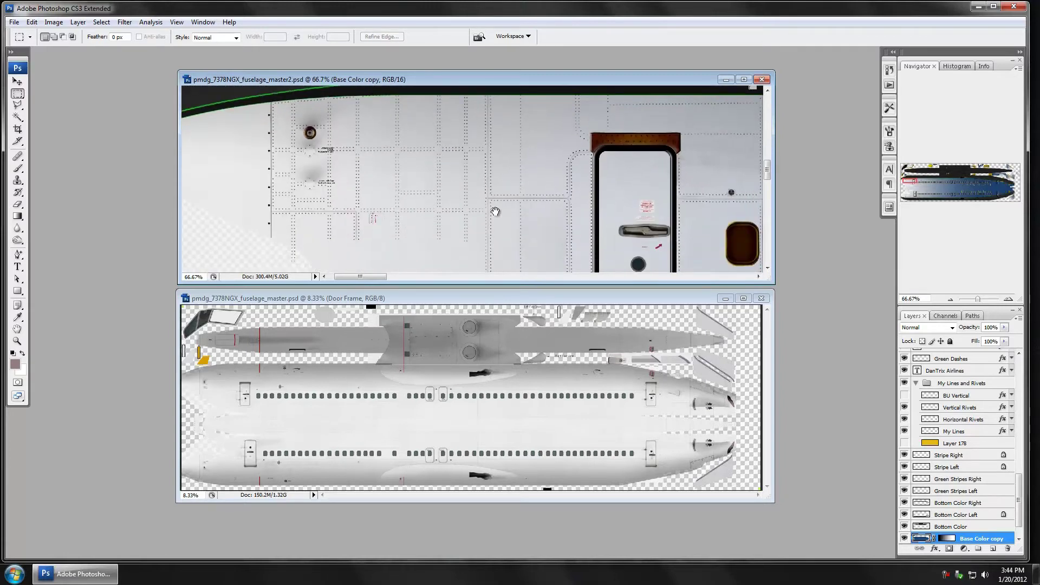
left_click_drag(547, 220, 469, 166)
left_click_drag(498, 200, 516, 247)
left_click_drag(461, 178, 479, 223)
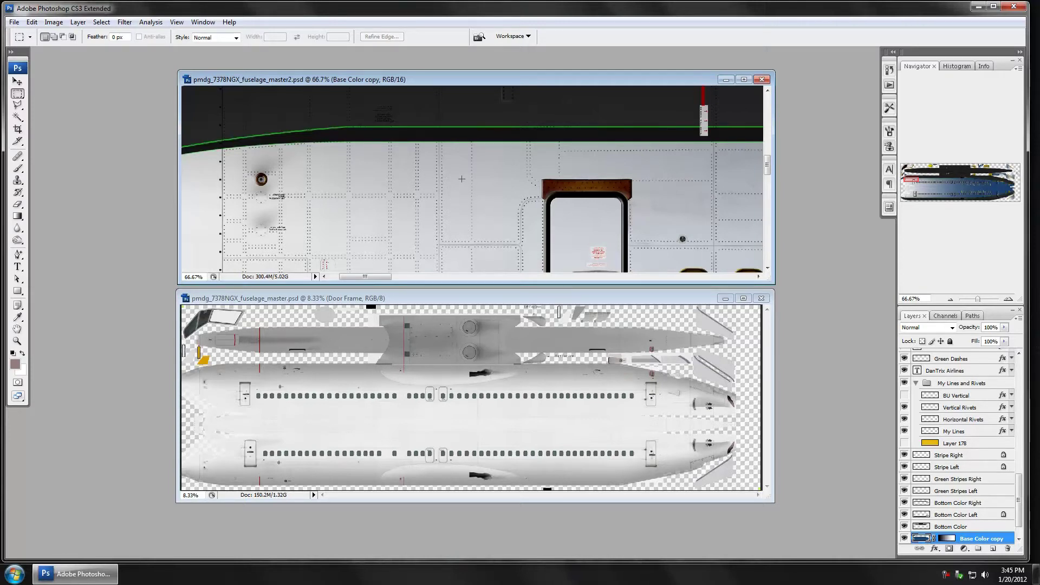
left_click_drag(529, 232, 454, 180)
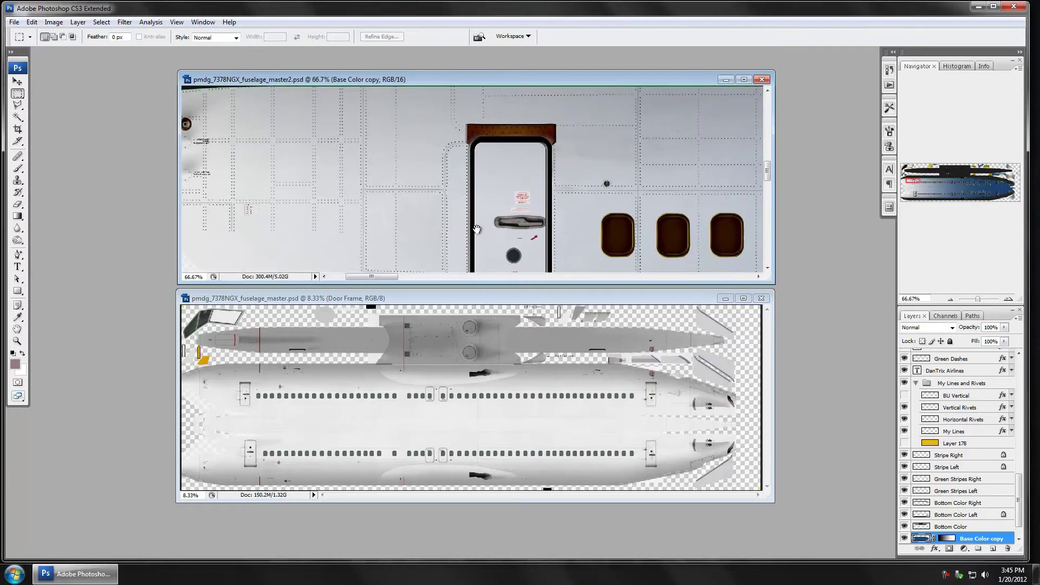
left_click_drag(476, 229, 502, 206)
left_click_drag(451, 157, 504, 198)
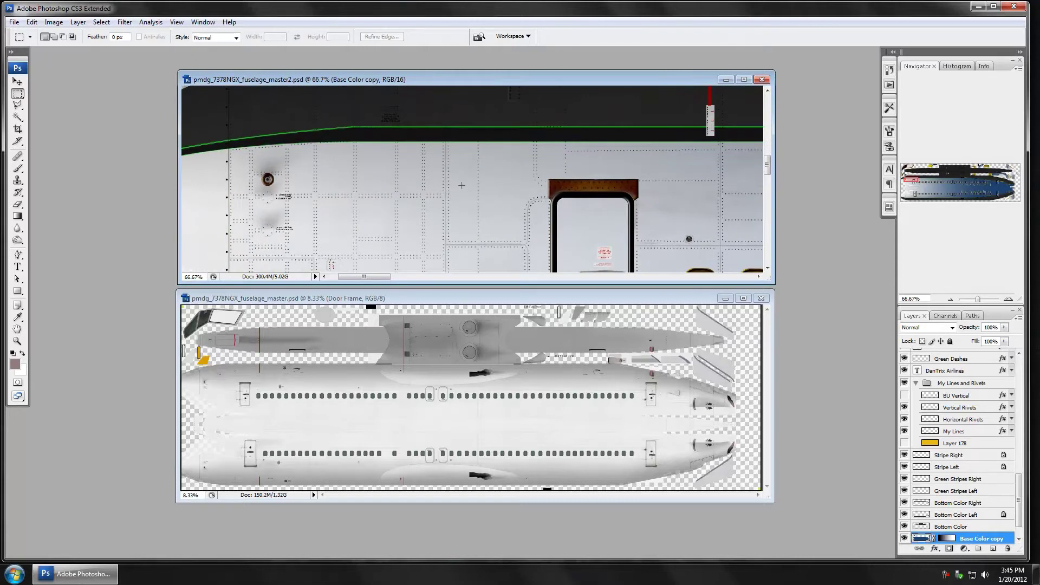
left_click_drag(539, 242, 437, 166)
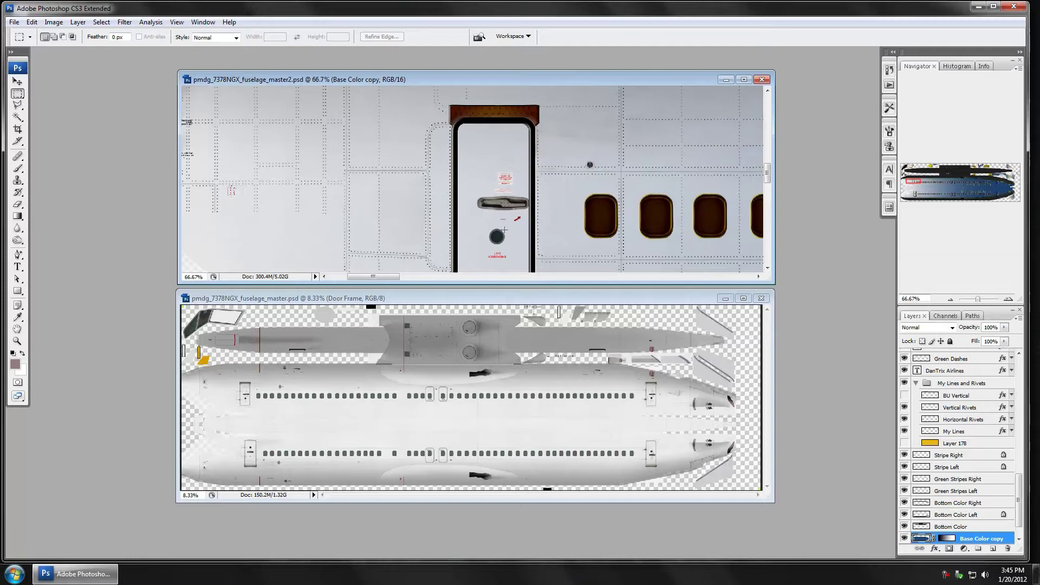
key("ctrl+minus")
key("ctrl+minus")
key("ctrl+minus")
key("ctrl+minus")
key("ctrl+minus")
key("ctrl+minus")
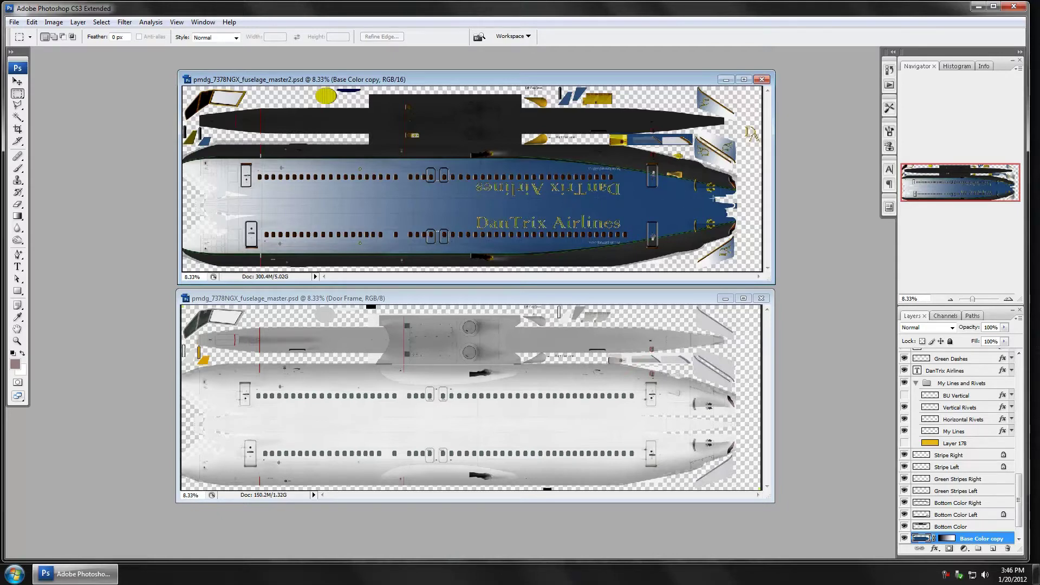
- Sample the livery's dark fuselage blue (#1e416e) as the foreground colour
left_click(19, 319)
left_click(15, 364)
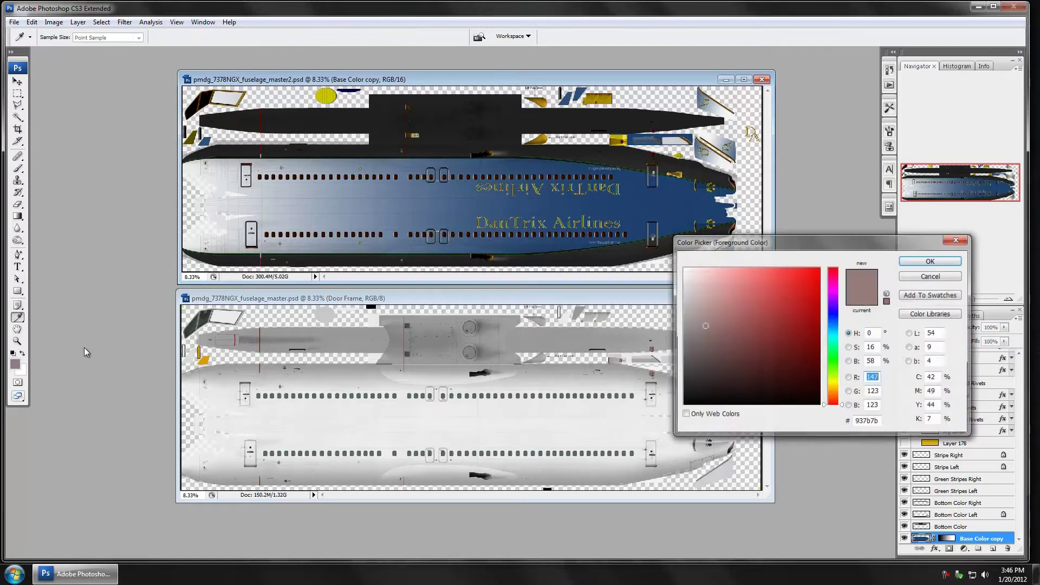
left_click(640, 203)
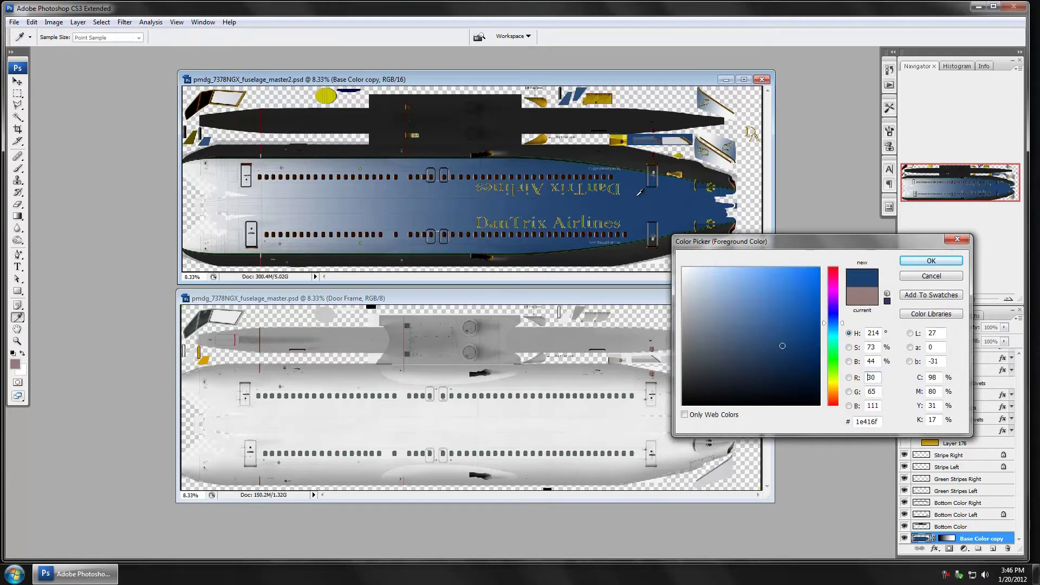
left_click_drag(632, 193, 676, 199)
left_click(677, 194)
left_click(931, 261)
key("m")
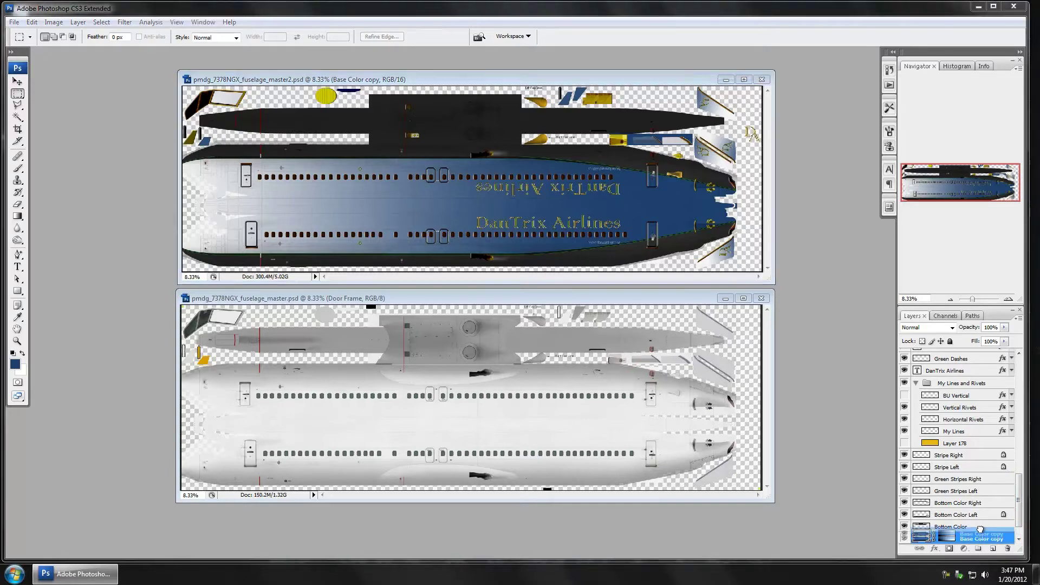
- Move Base Color copy to the top and resample the foreground blue as #1f4473
mouse_move(979, 539)
left_mouse_down()
mouse_move(974, 343)
mouse_move(972, 355)
left_mouse_up()
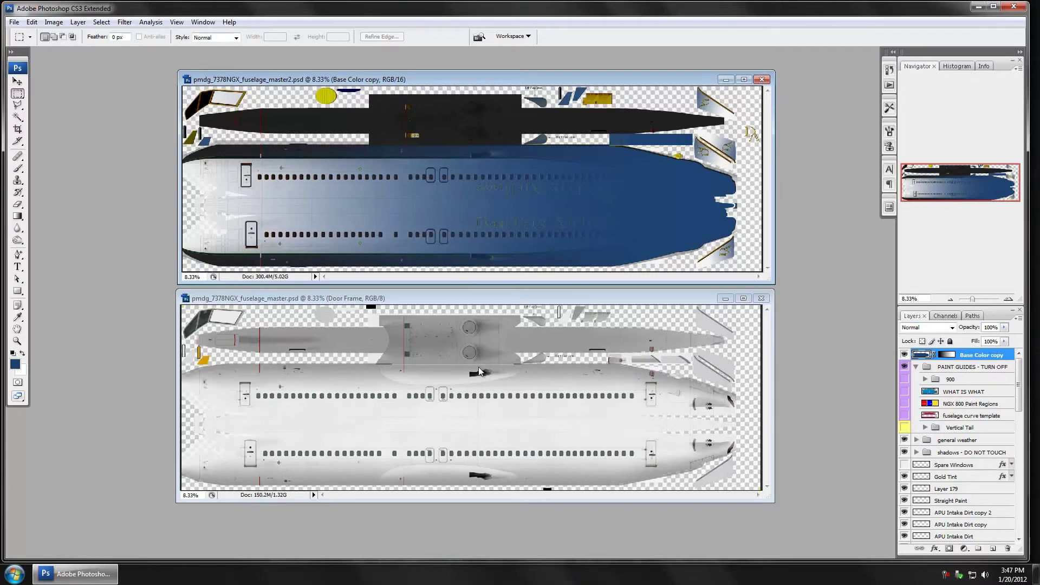
left_click(15, 364)
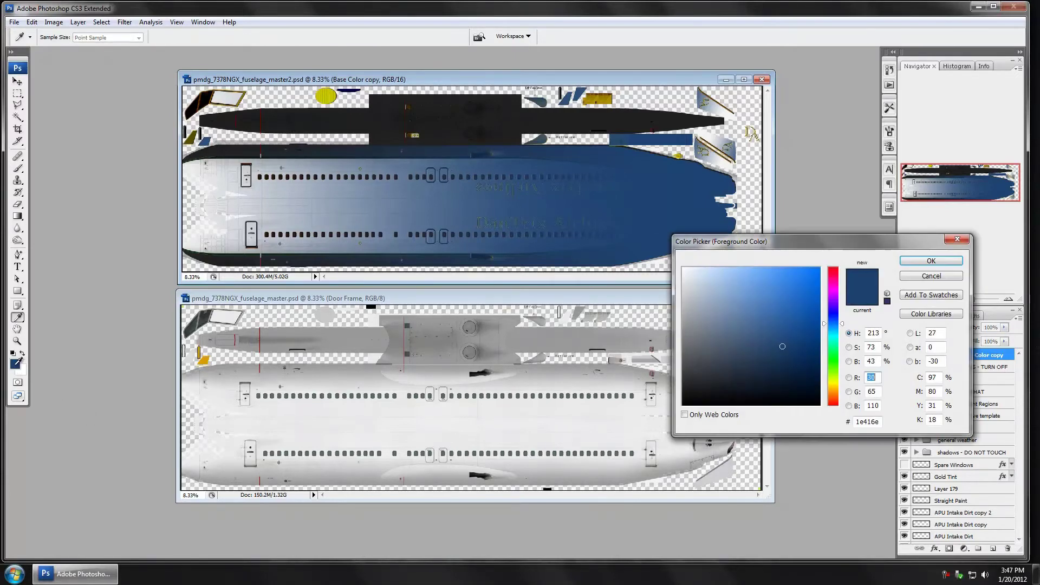
left_click(731, 181)
left_click(925, 262)
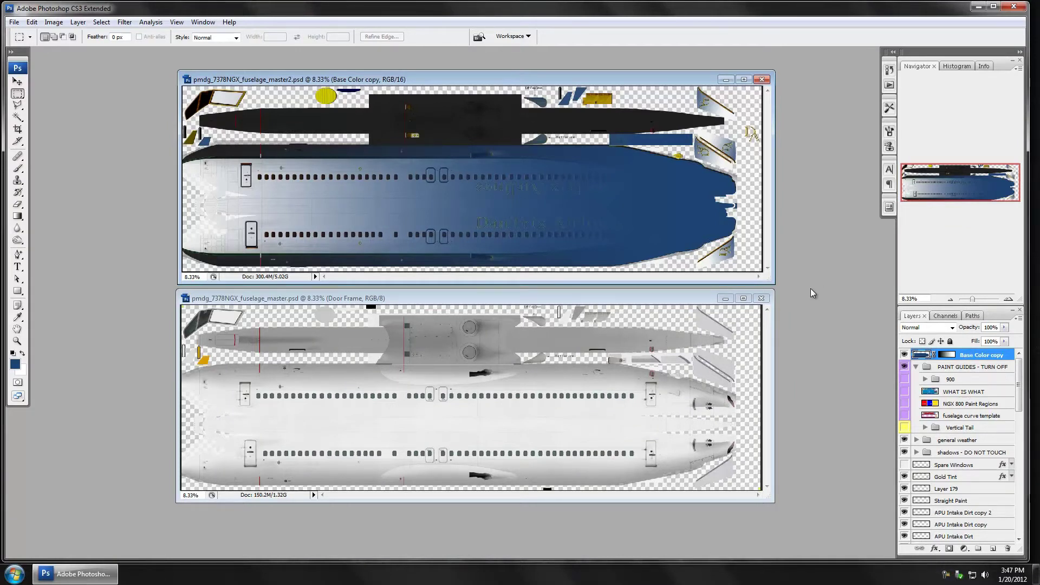
- Move Base Color copy back below the artwork and open colors.psd from the Desktop
key("ctrl+shift+bracketleft")
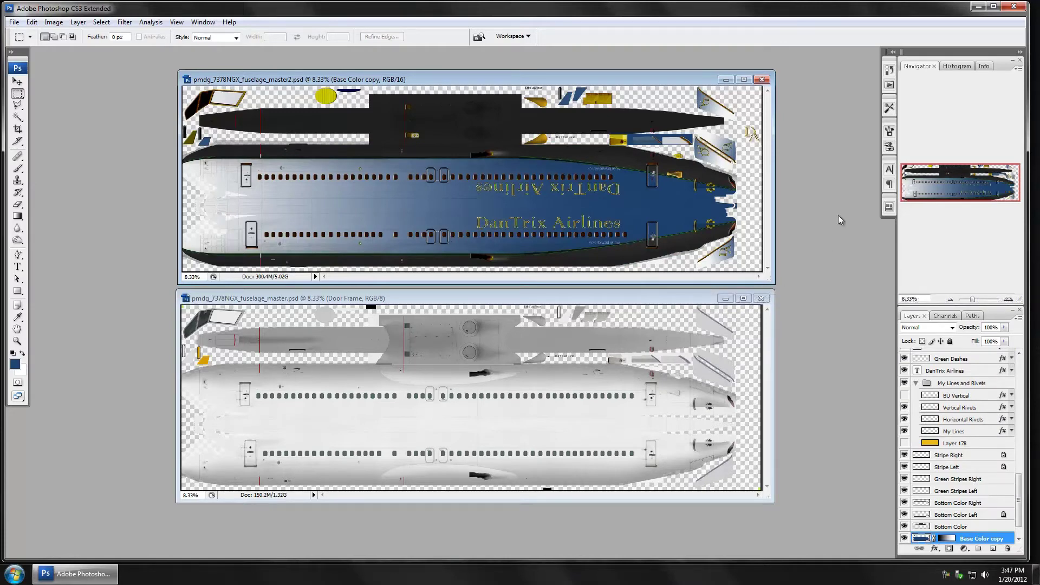
key("ctrl+o")
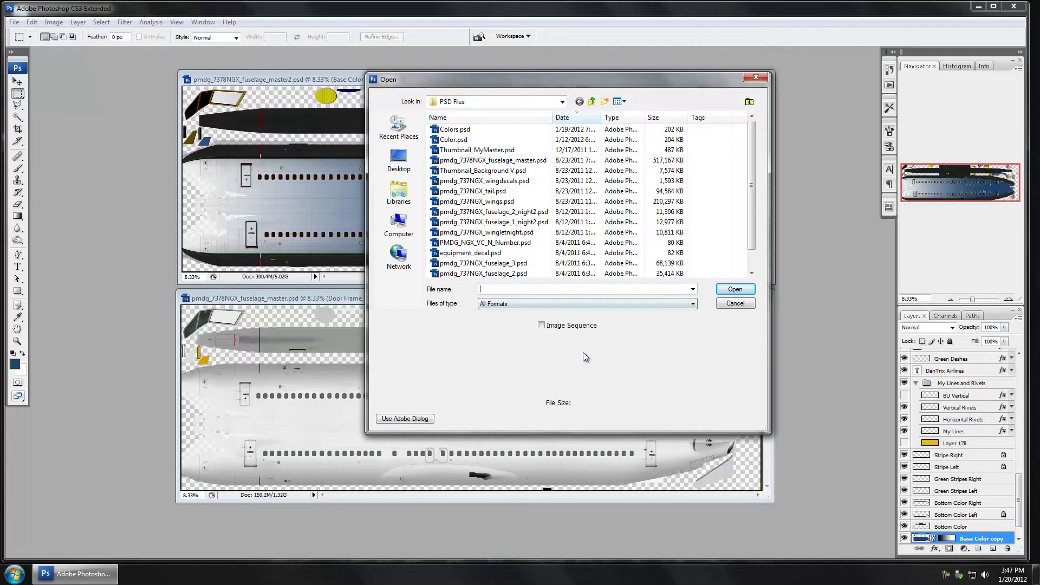
left_click(409, 420)
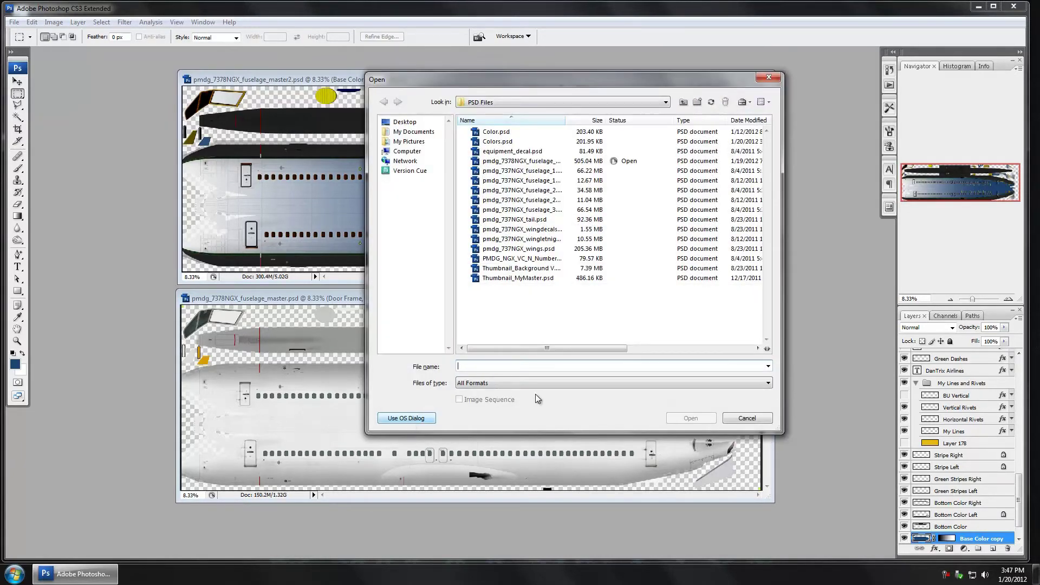
left_click(407, 418)
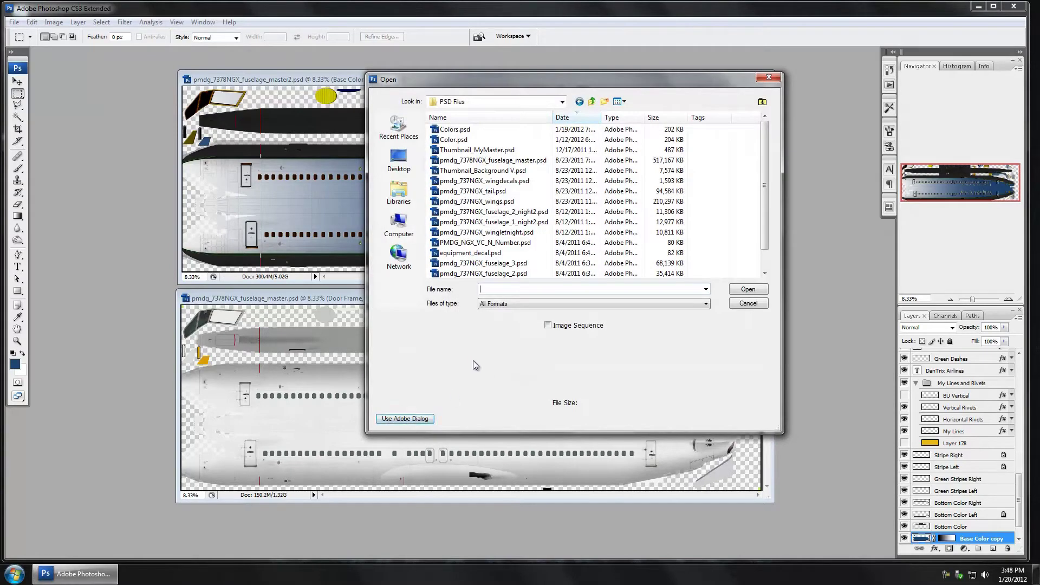
left_click(398, 159)
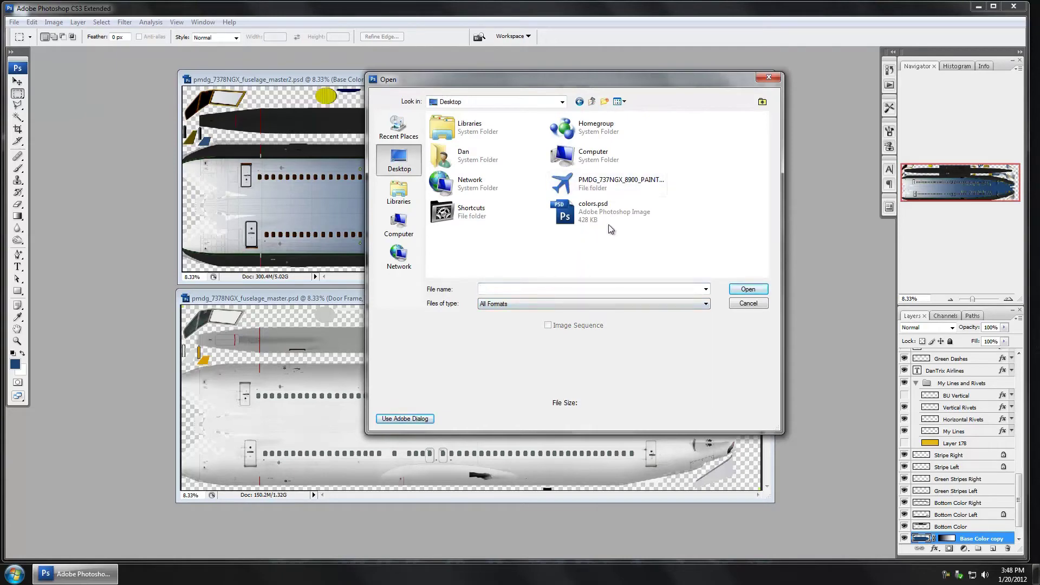
double_click(593, 226)
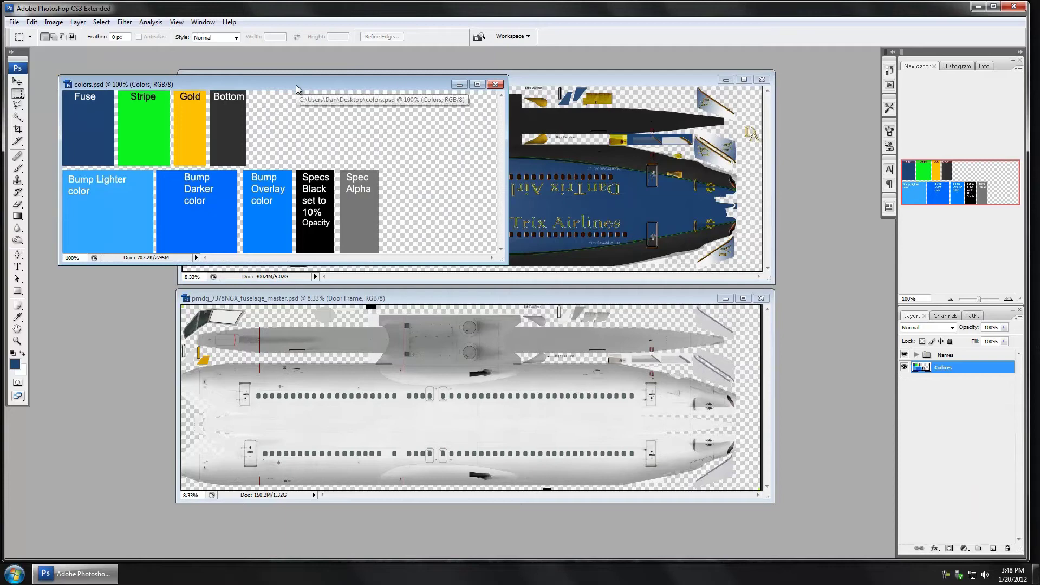
- Maximize the colors.psd window, return to standard screen mode, and start a new document
double_click(295, 84)
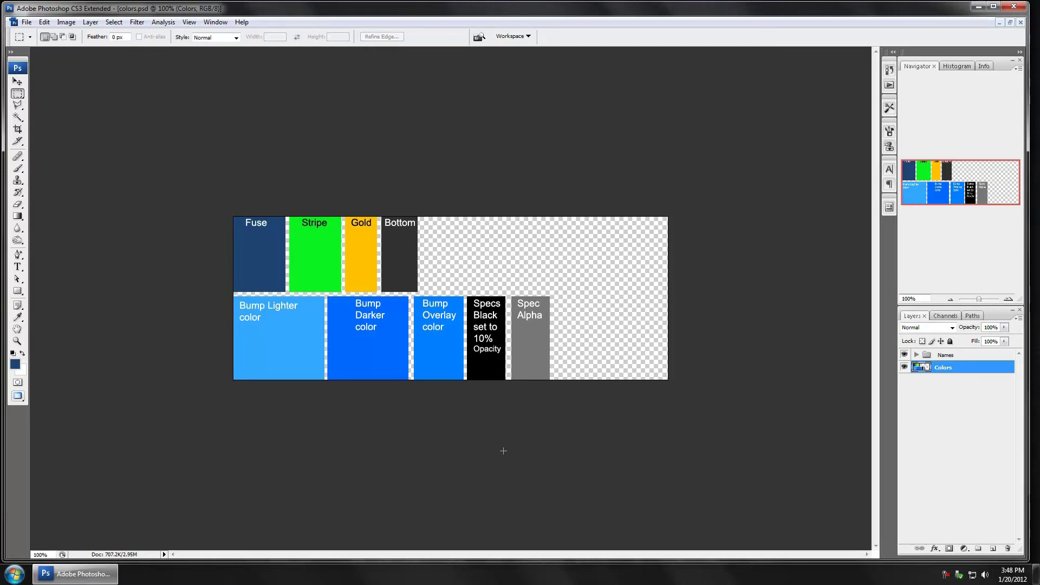
key("f")
key("f")
key("f")
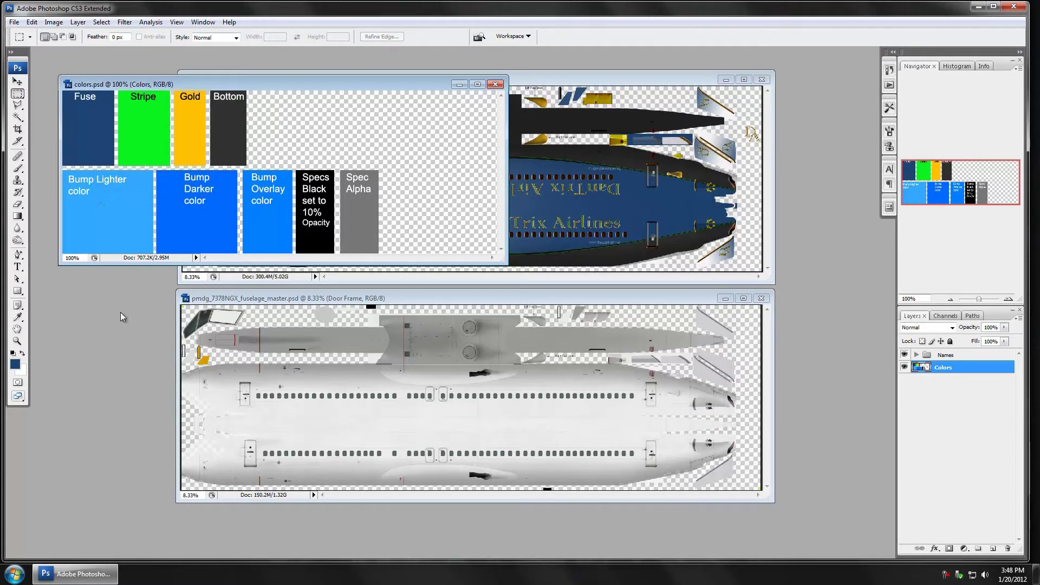
key("ctrl+n")
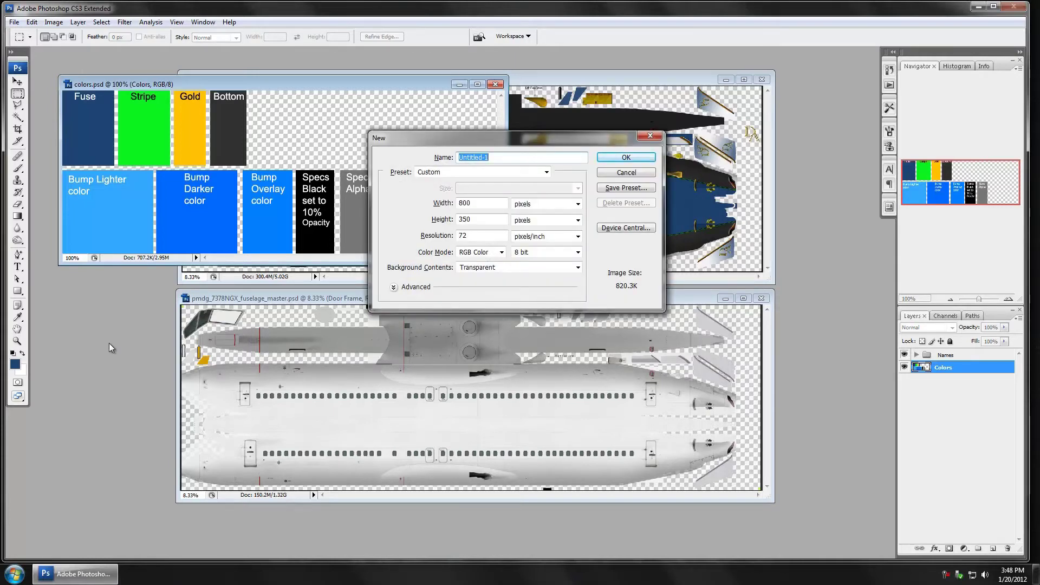
- Create a new transparent document named Colors with its height set to 250 pixels
type("Colors")
left_click(464, 218)
key("BackSpace")
type("2")
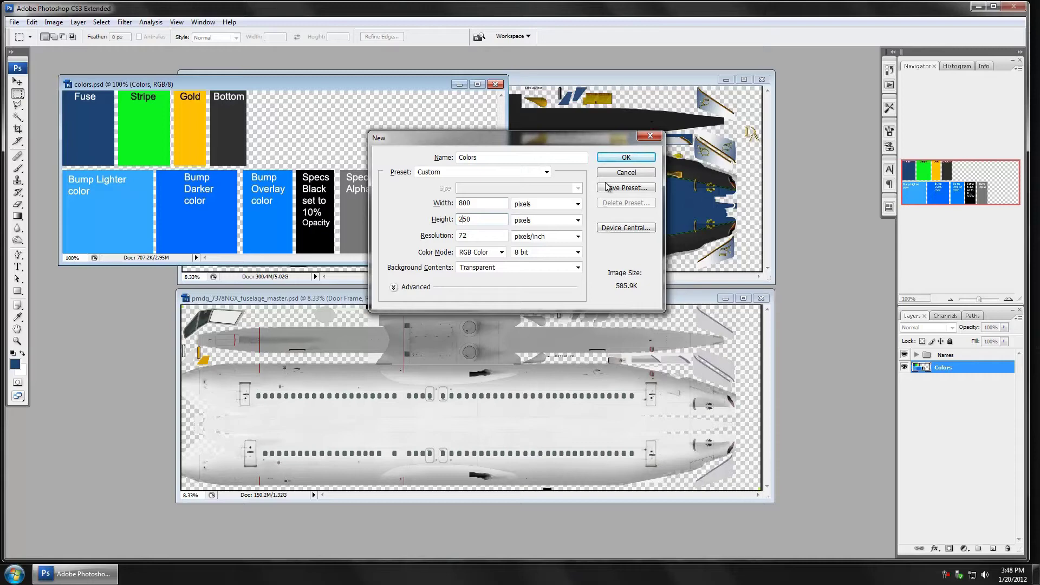
left_click(628, 159)
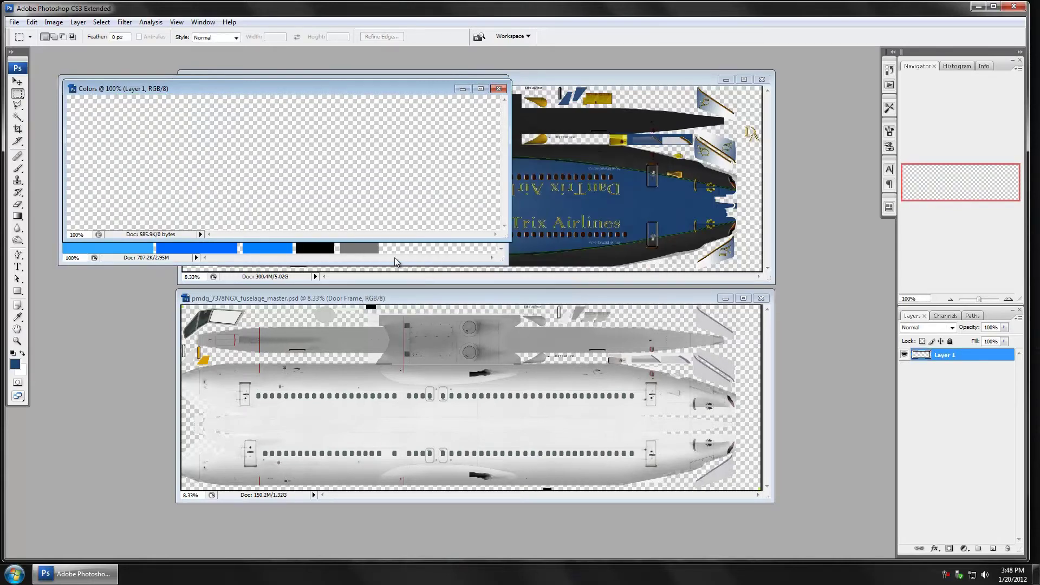
- Fill a square selection at the canvas's top-left corner with the fuselage blue, then deselect
left_click_drag(261, 87, 290, 324)
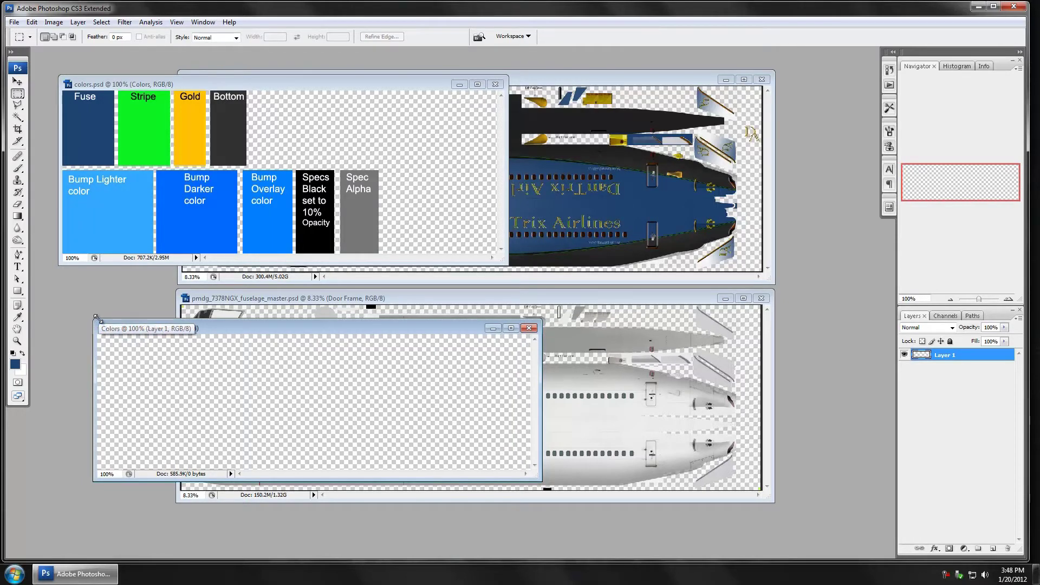
left_click_drag(96, 317, 56, 265)
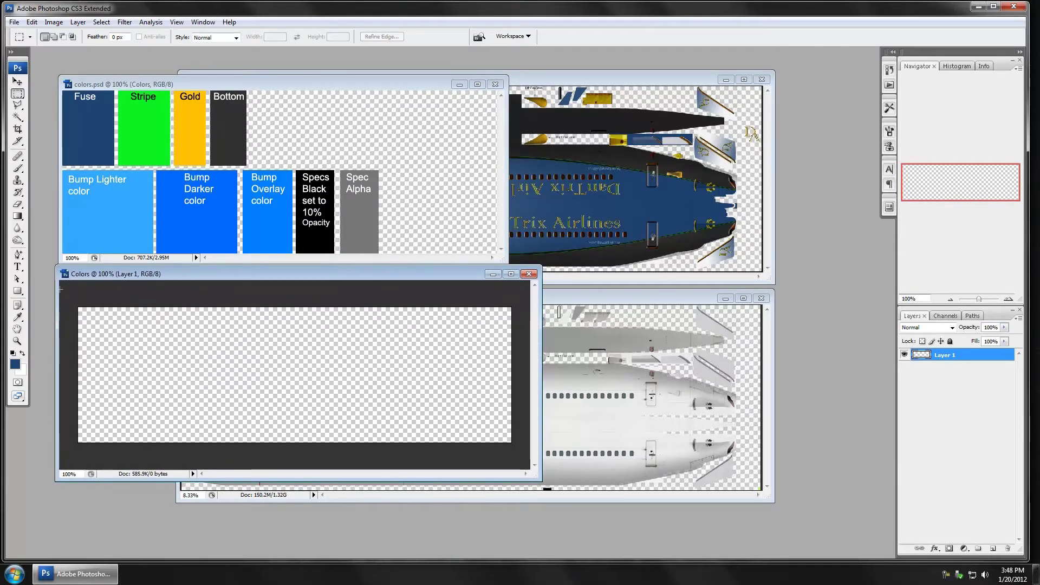
left_click_drag(78, 308, 130, 378)
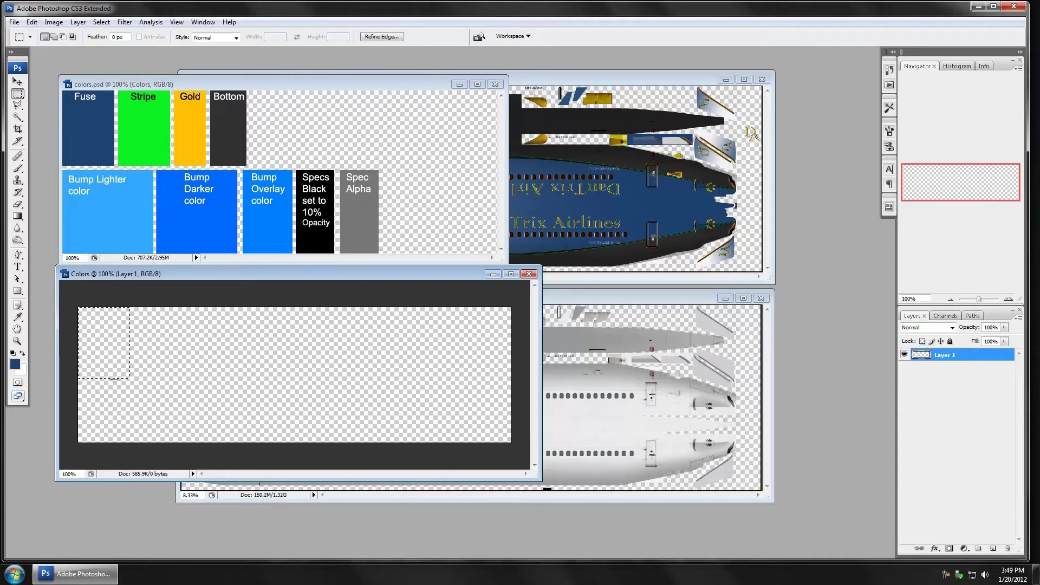
key("alt+BackSpace")
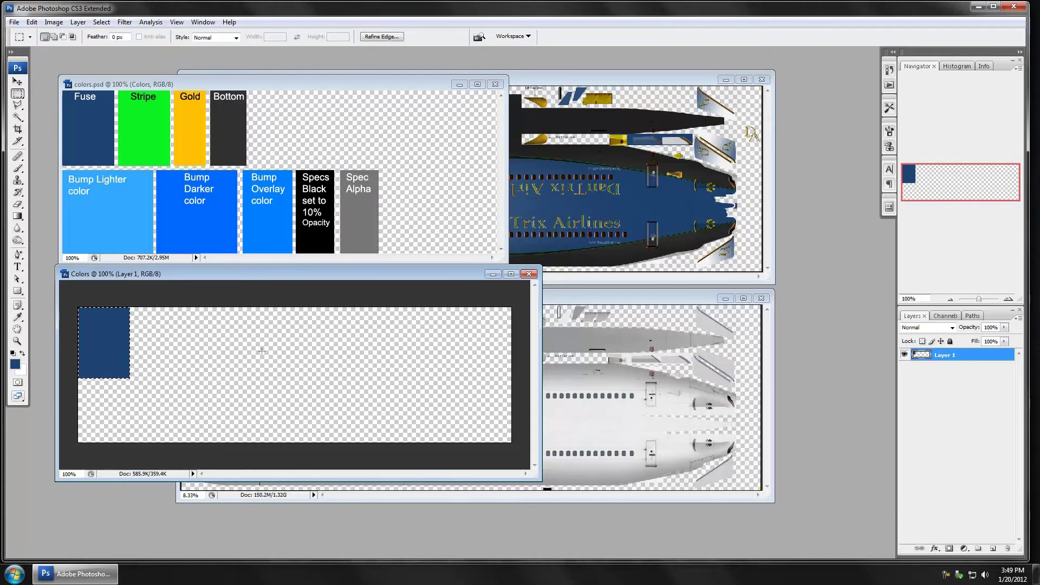
key("ctrl+d")
- Rename Layer 1 to Colors
double_click(942, 356)
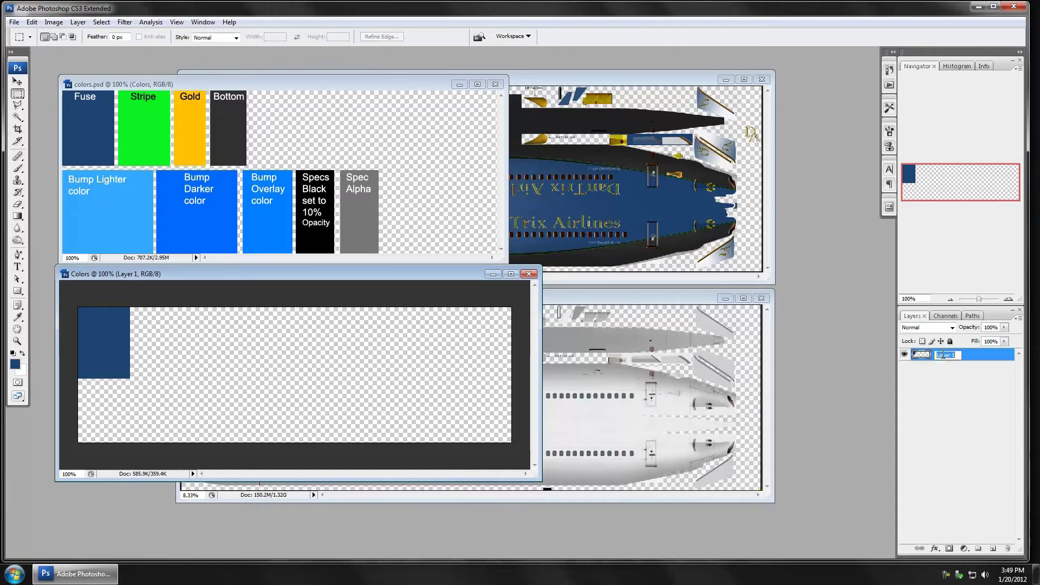
type("Colors")
key("Return")
- Open and cancel the layer's Blending Options, then load and clear the square's selection
double_click(960, 359)
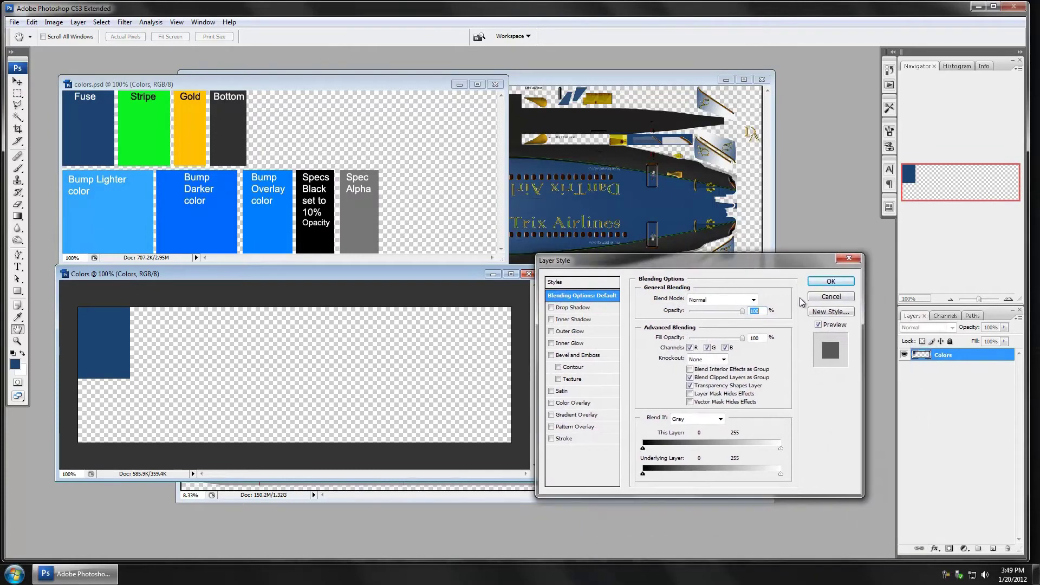
left_click(830, 297)
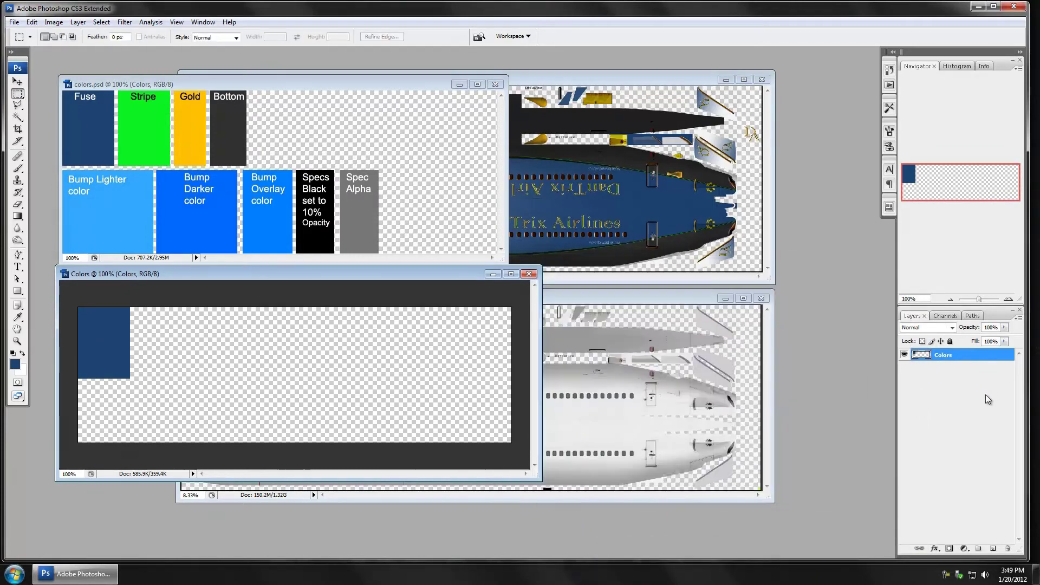
double_click(921, 357)
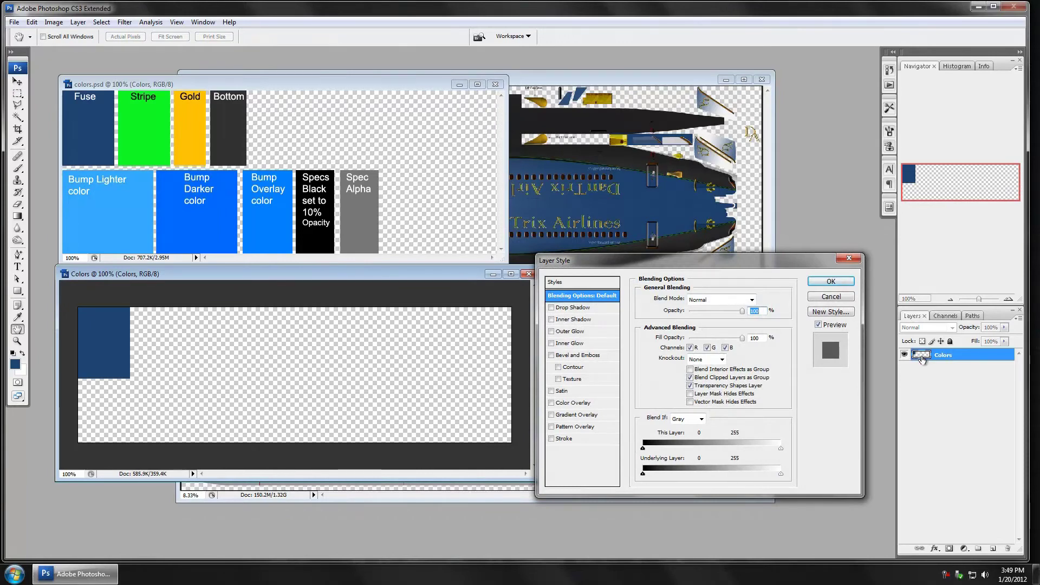
left_click(840, 299)
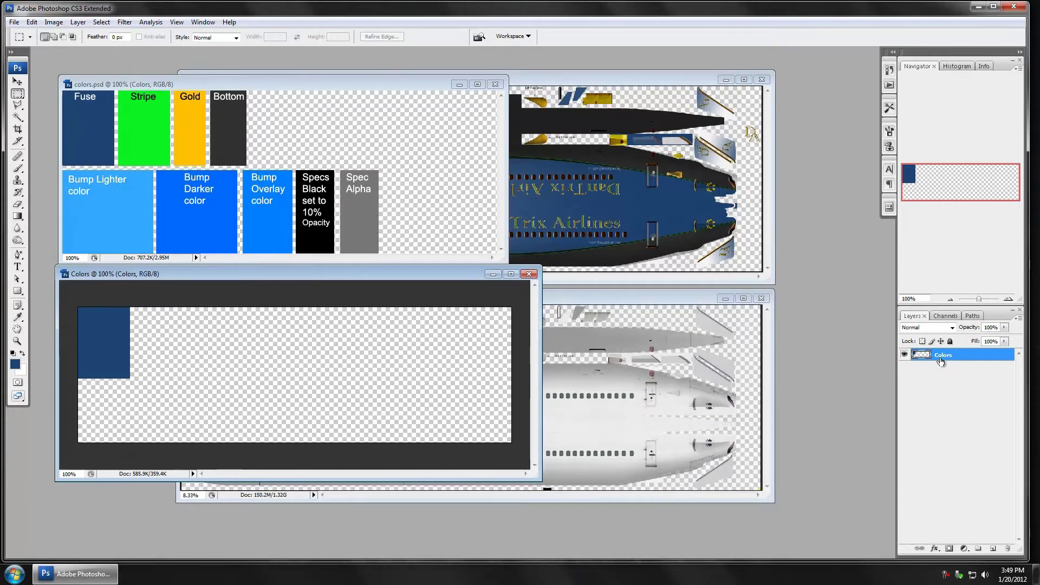
left_click(922, 355, "ctrl")
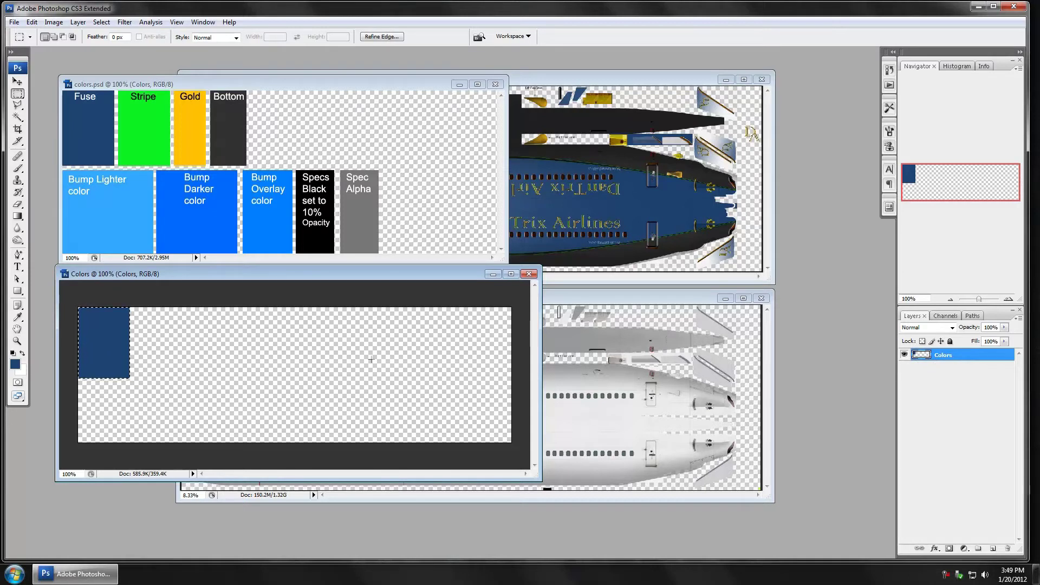
key("ctrl+d")
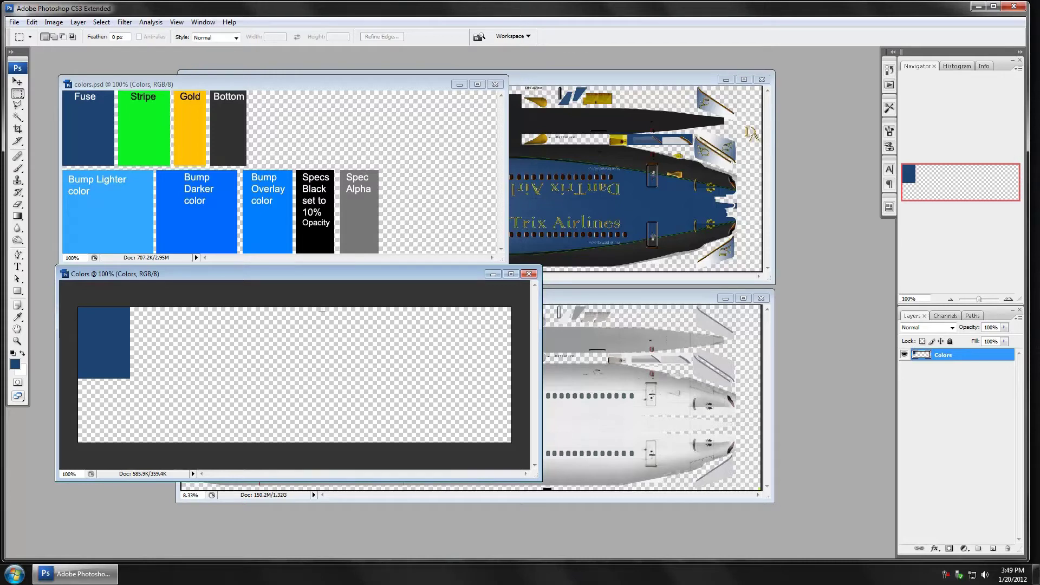
- Fill the workspace with the Colors document and type a label on the blue square
key("t")
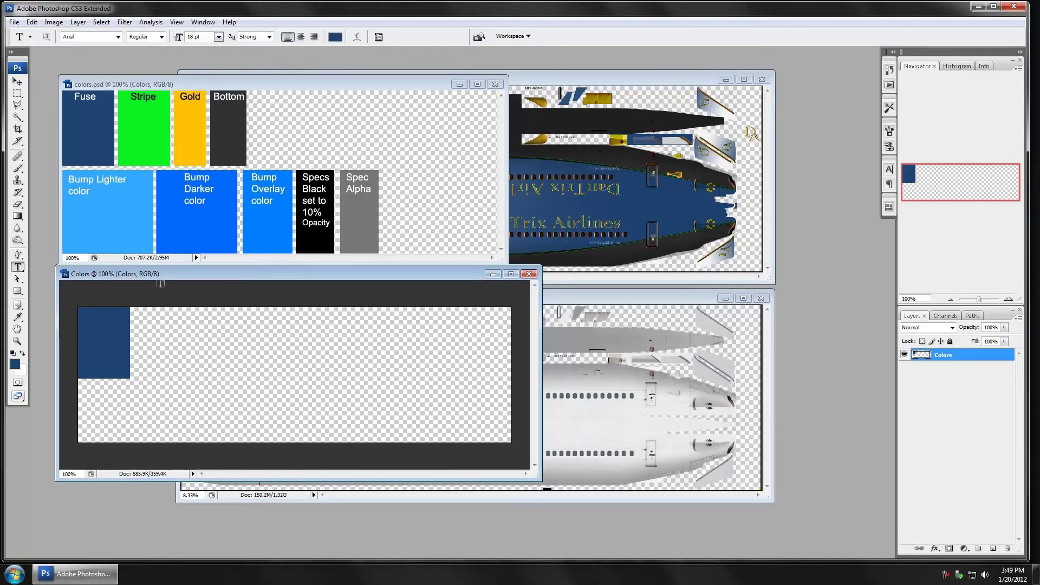
left_click_drag(155, 274, 320, 237)
key("f")
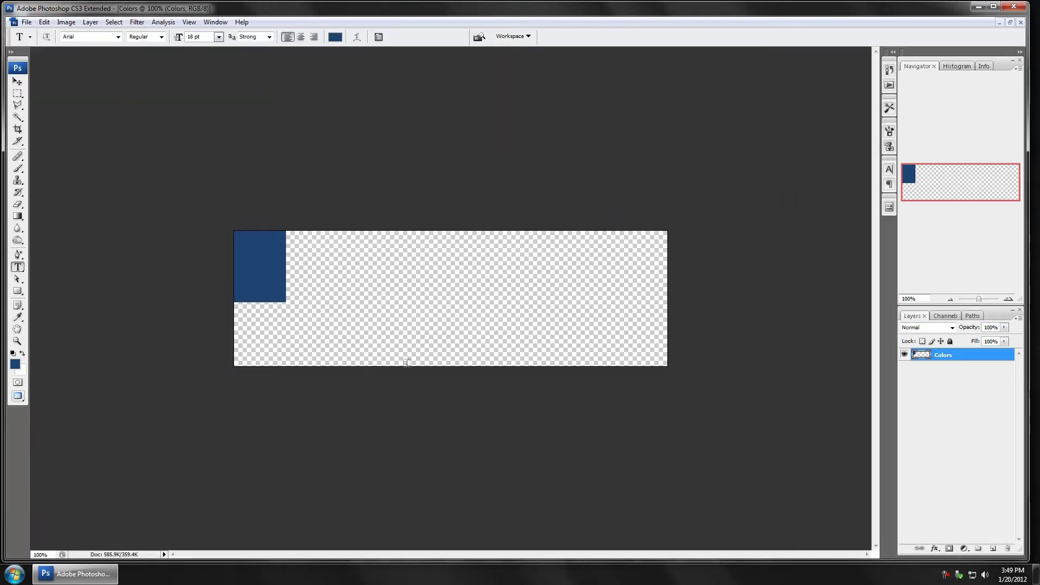
left_click(239, 243)
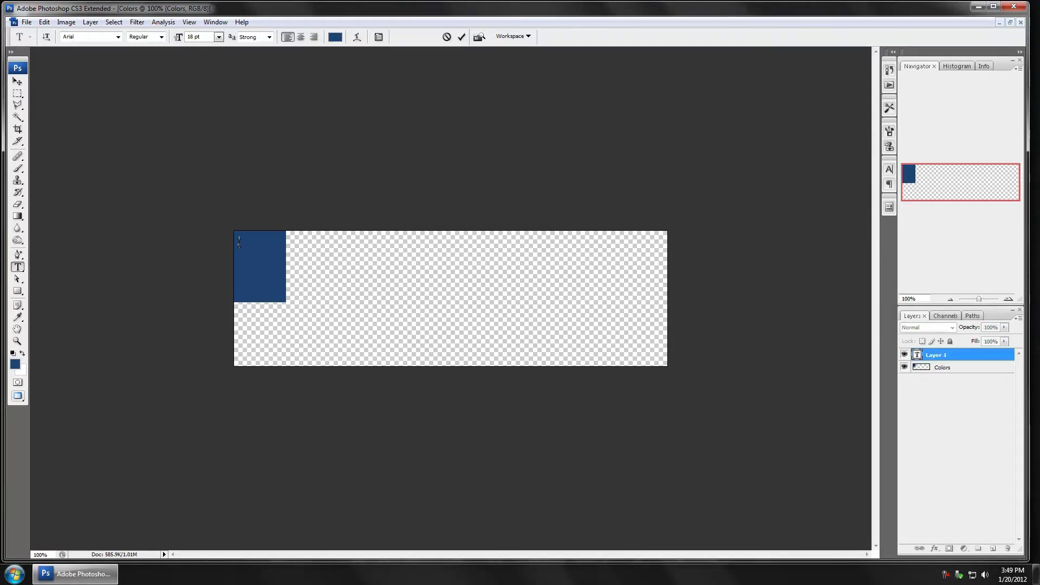
type("Blue")
- Make the label text white and commit it as the Fuse text layer
left_click(336, 40)
left_click(683, 267)
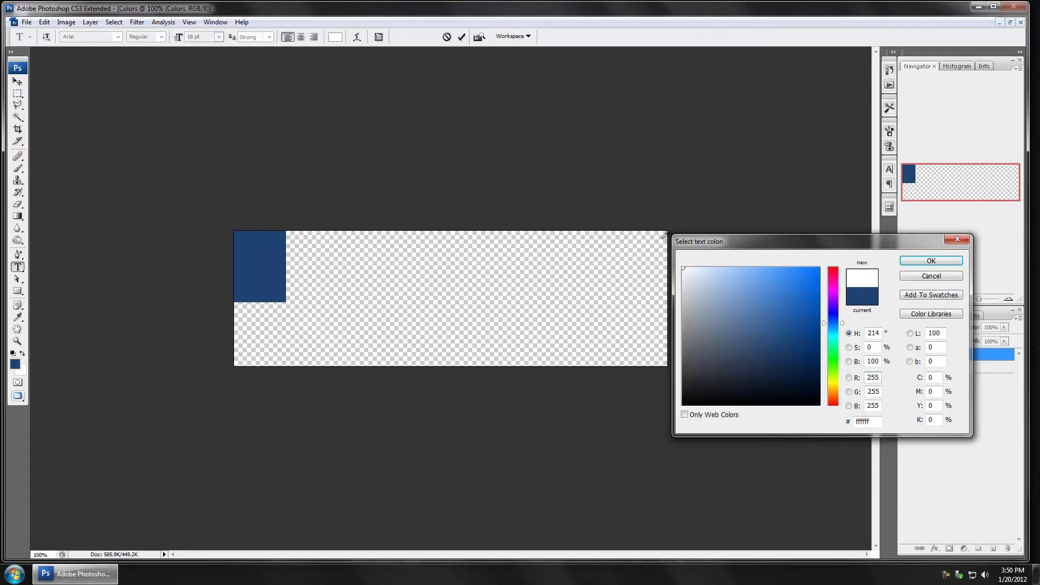
left_click(935, 261)
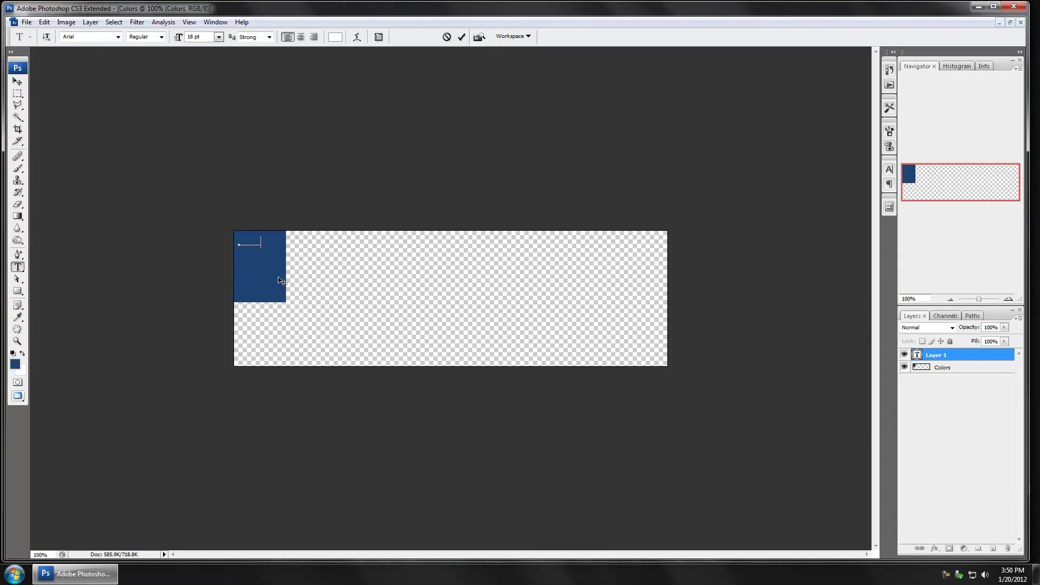
key("ctrl+a")
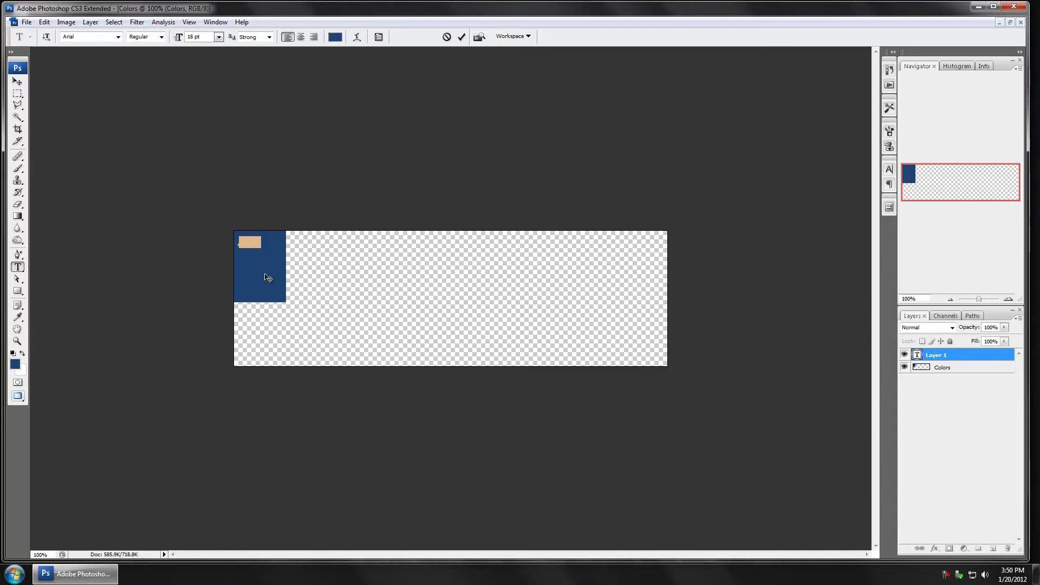
left_click(335, 36)
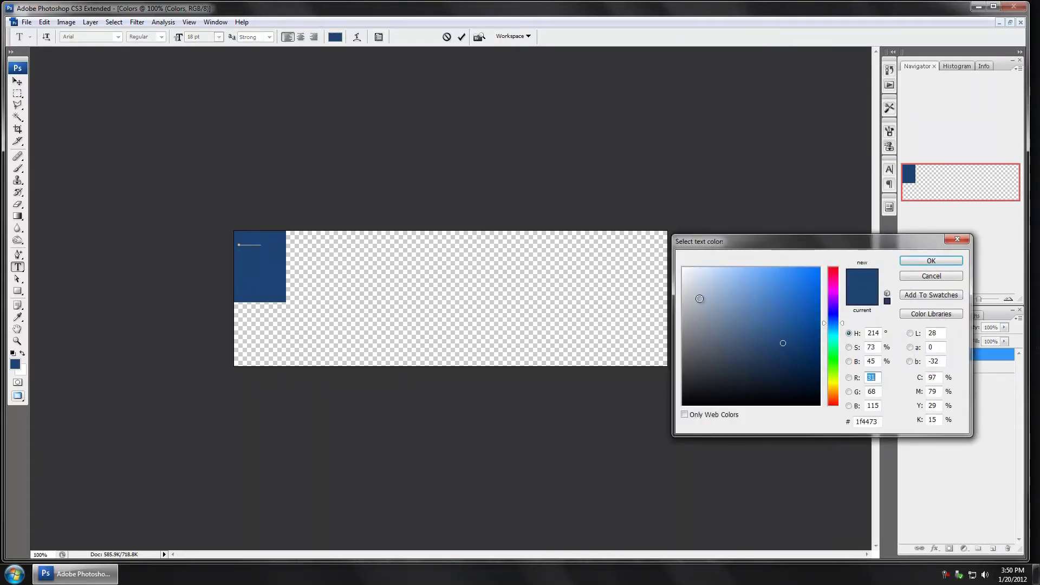
left_click_drag(720, 301, 672, 252)
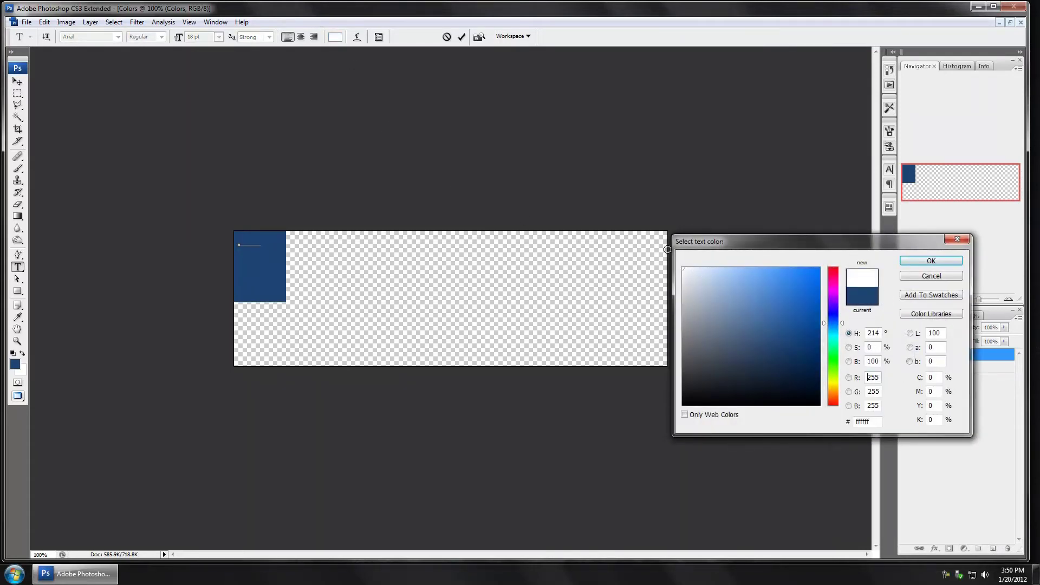
left_click(931, 261)
left_click(917, 355)
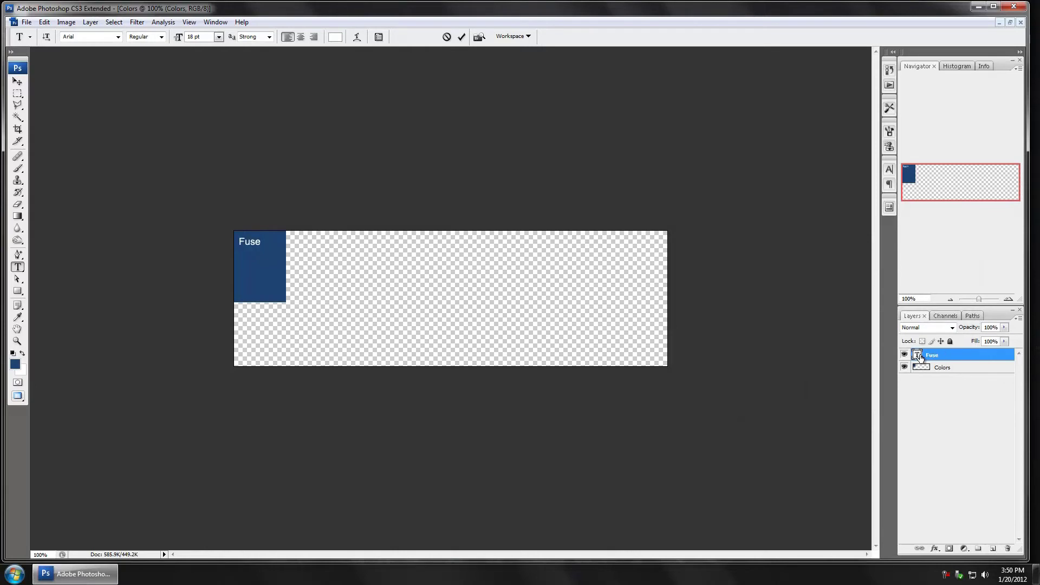
double_click(917, 357)
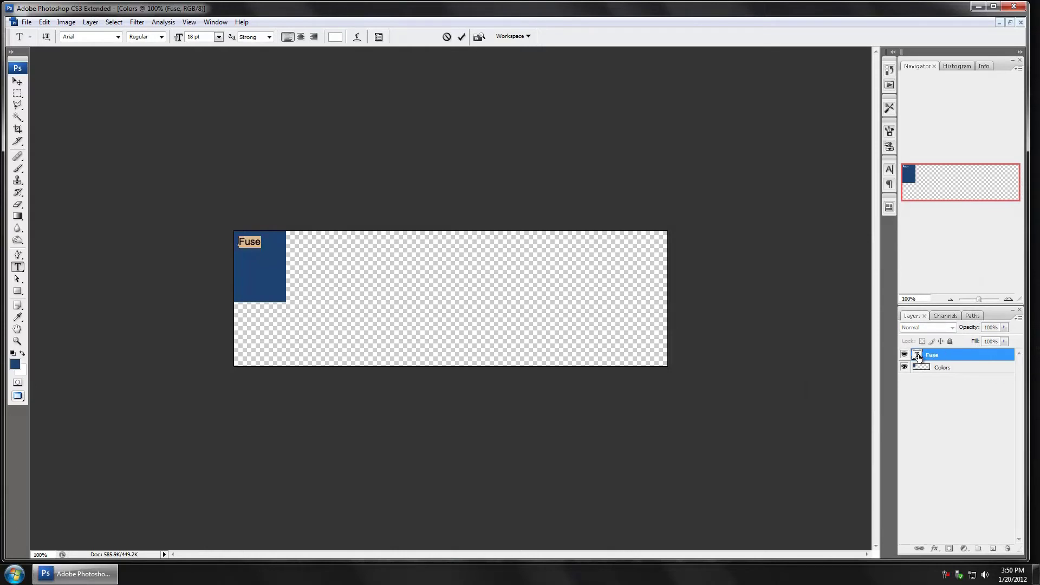
key("ctrl+Return")
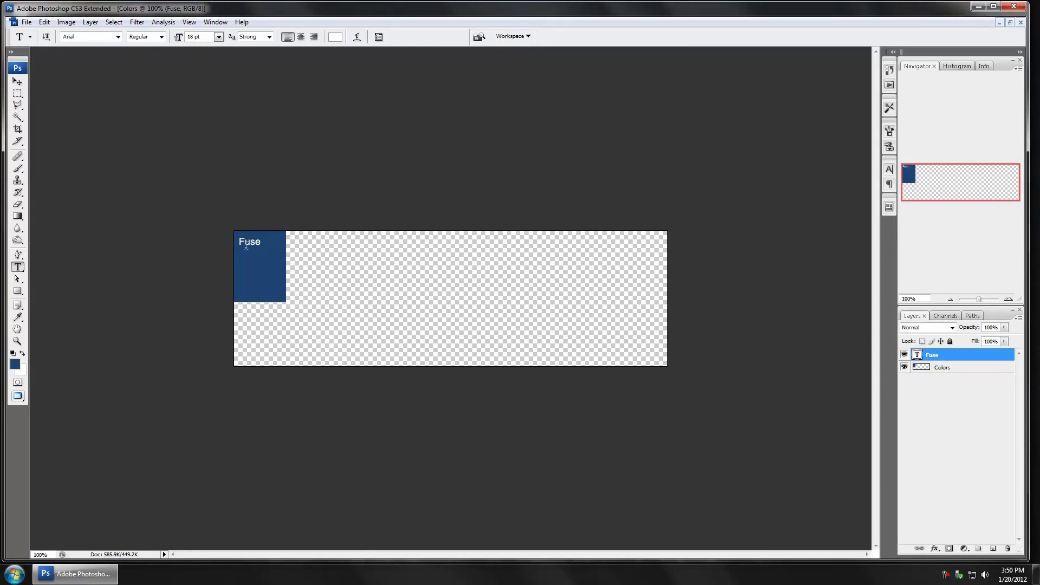
- Move the Fuse label right onto the blue square, then nudge it up and left into place
key("v")
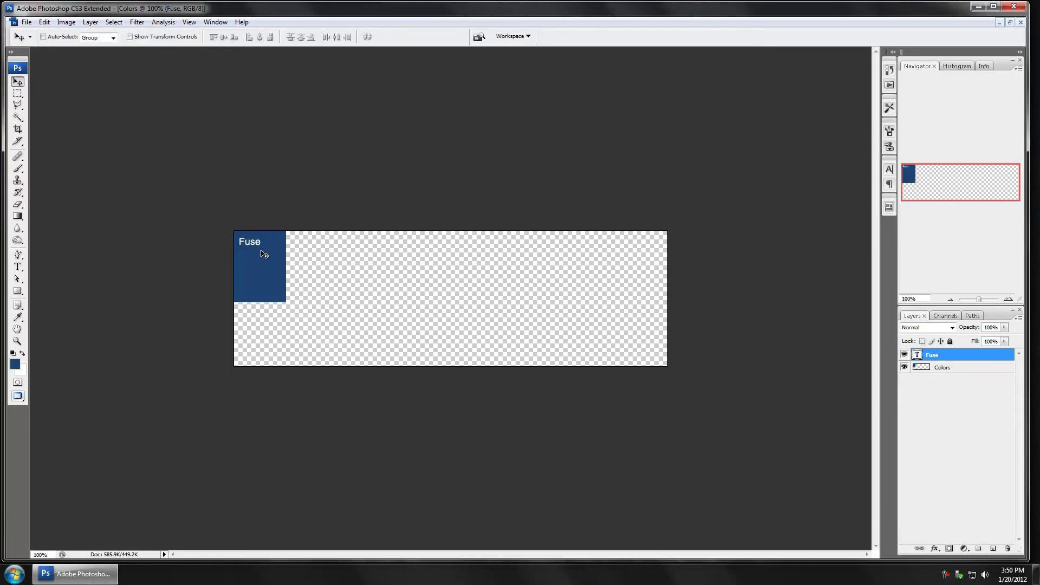
left_click_drag(245, 246, 255, 245)
key("Left")
key("Left")
key("Left")
key("Up")
key("Up")
key("Left")
key("Up")
key("Up")
- Return to standard screen mode with floating windows and open the foreground colour picker
key("f")
key("f")
key("f")
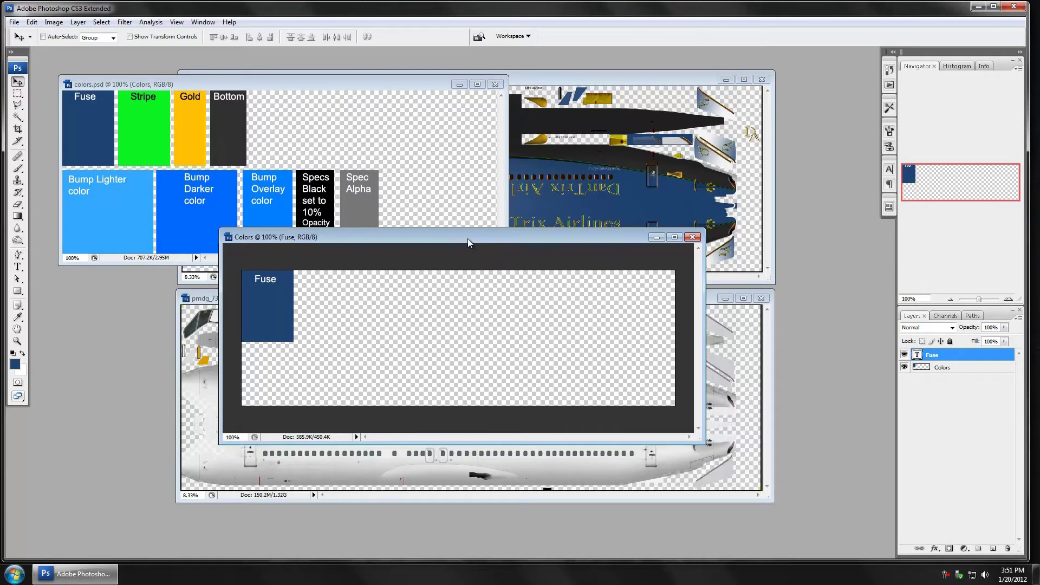
left_click_drag(467, 238, 376, 303)
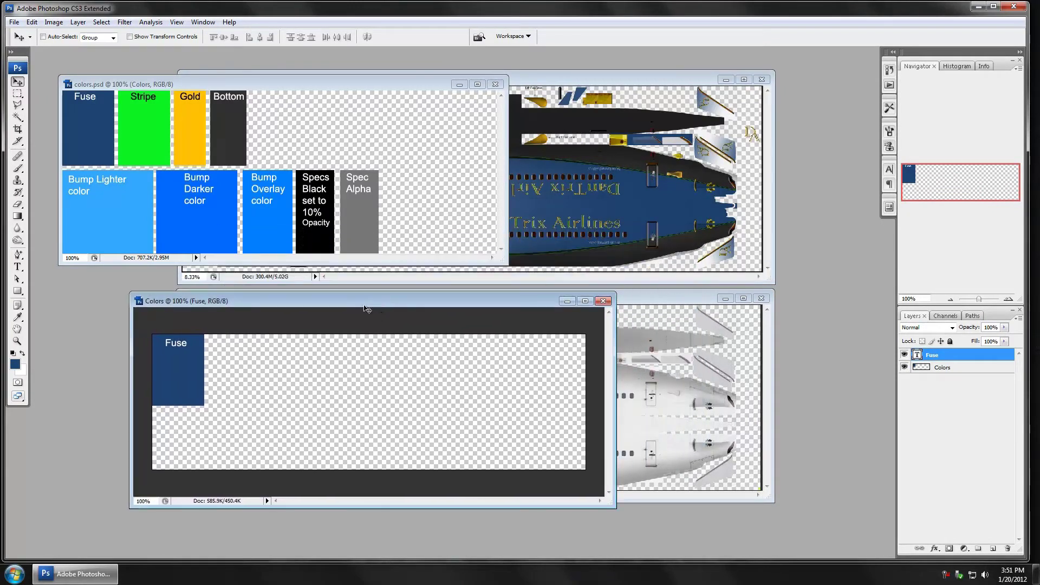
left_click(16, 363)
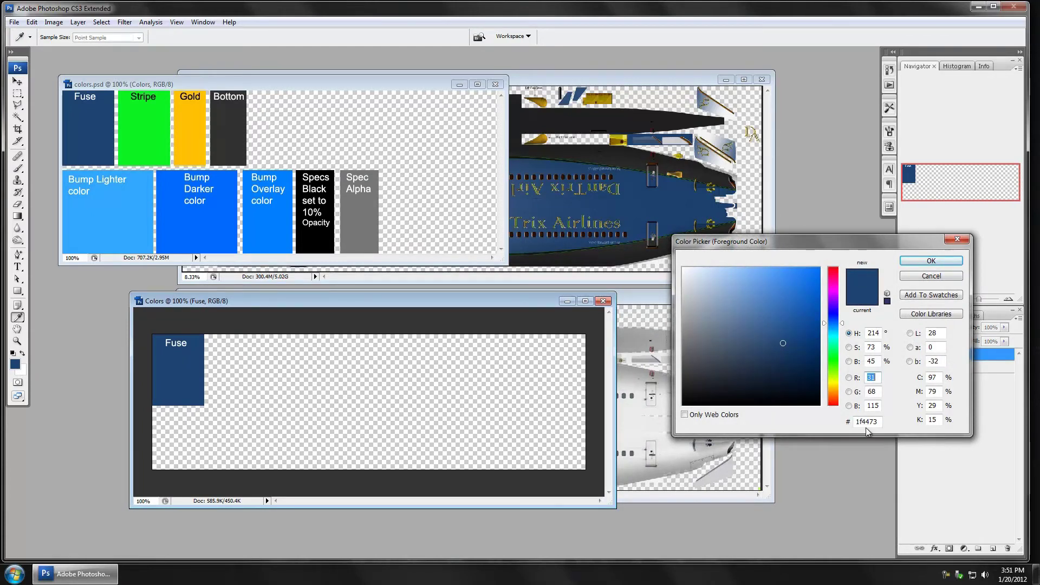
- Keep the dark blue #1f4473 foreground, target the Colors layer, and switch to the Magic Wand
left_click(932, 263)
key("v")
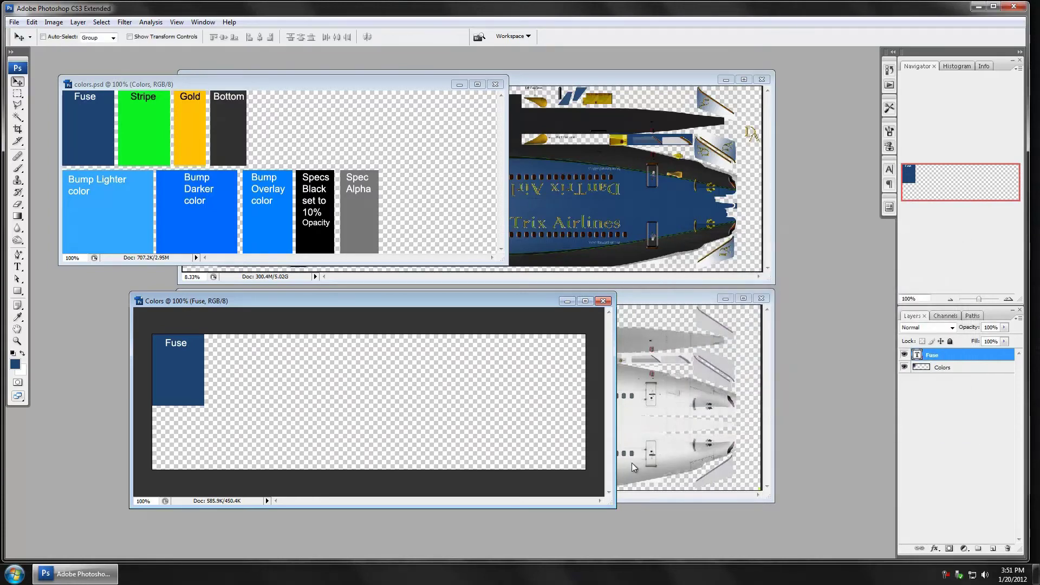
left_click(20, 95)
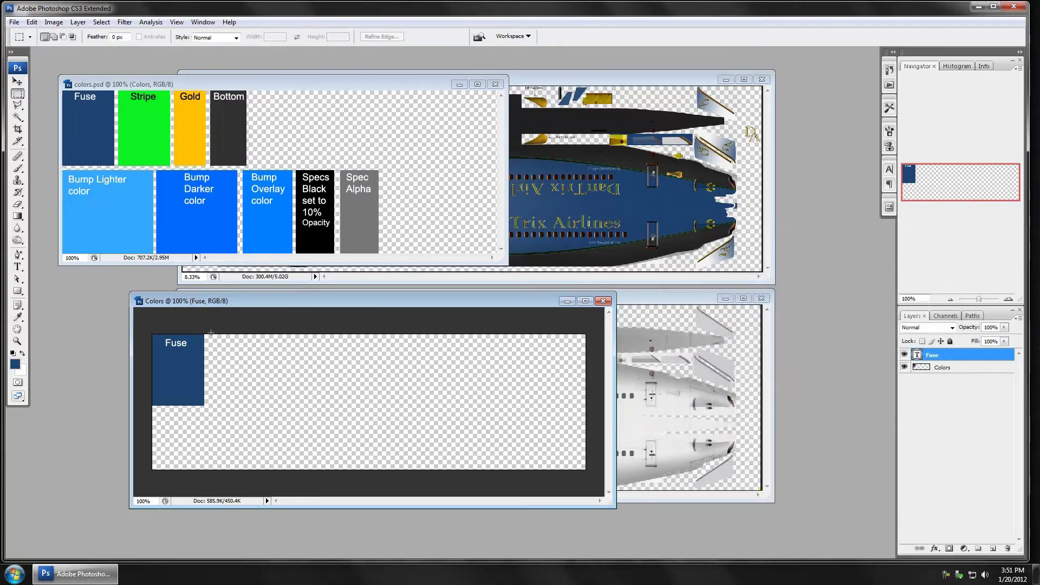
left_click(946, 370)
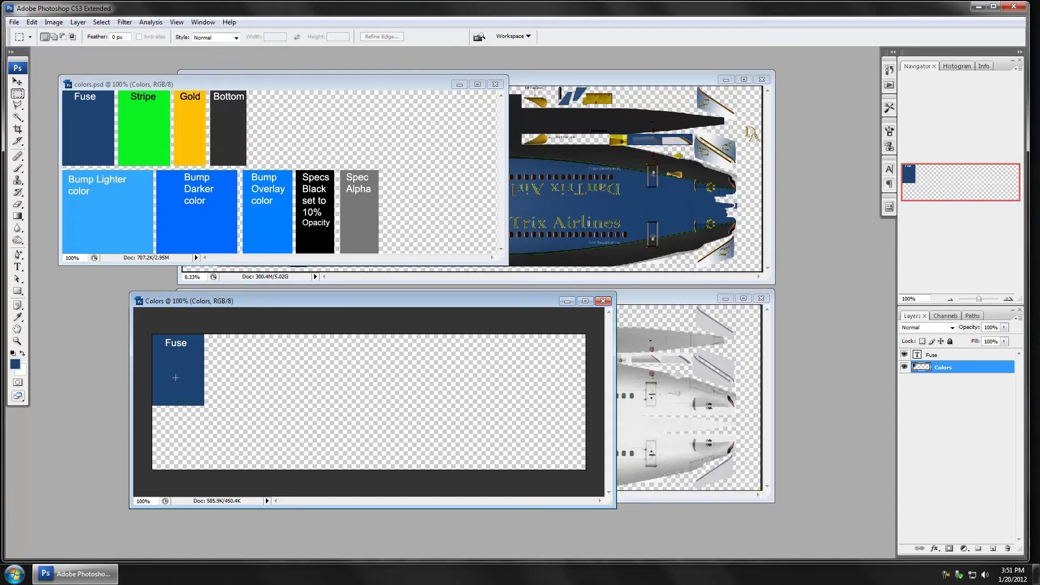
key("w")
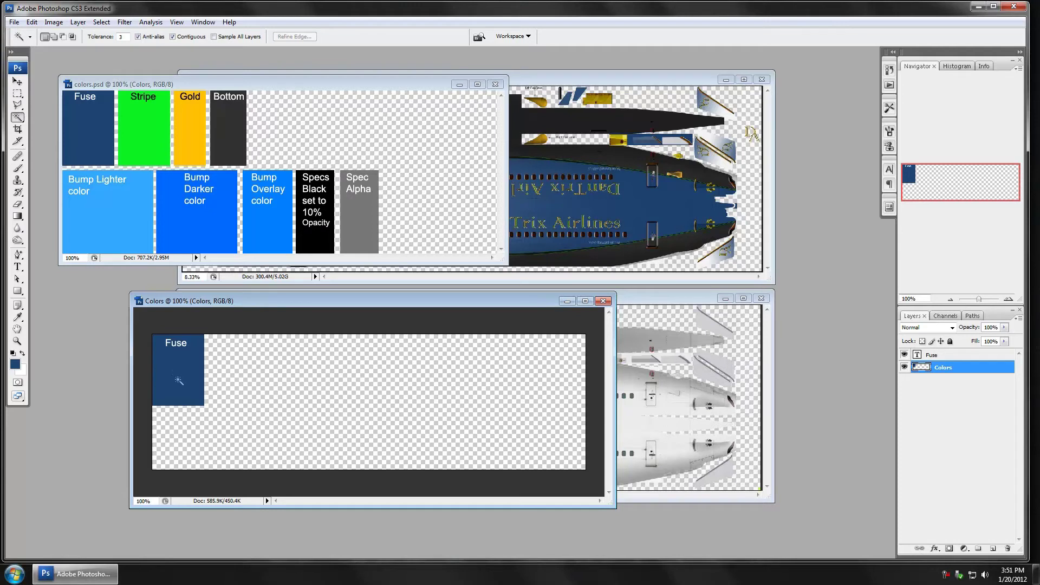
- Magic-wand the Fuse swatch and restore a rectangular selection fitted exactly to its edges
left_click(179, 382)
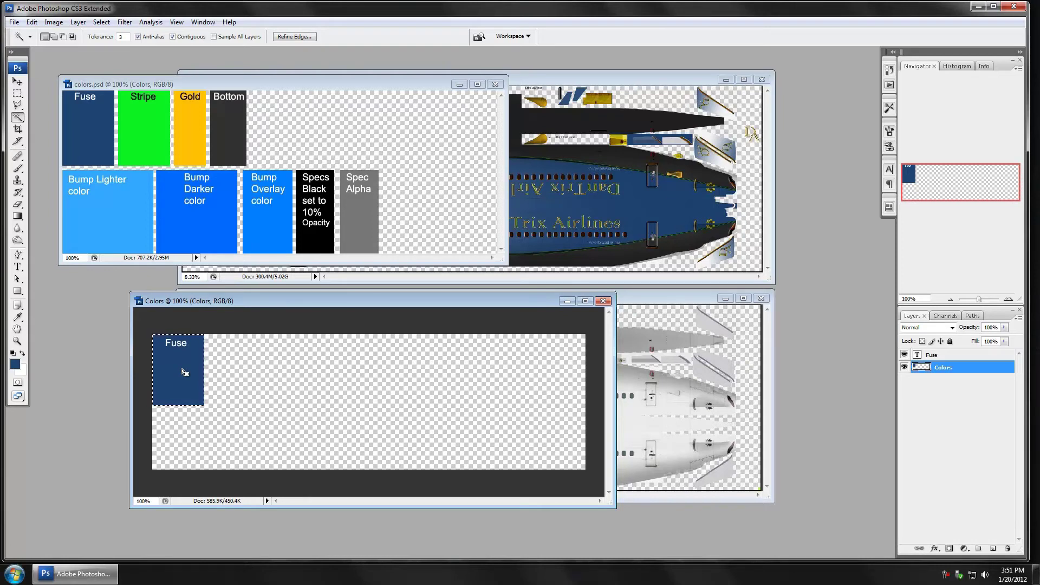
key("m")
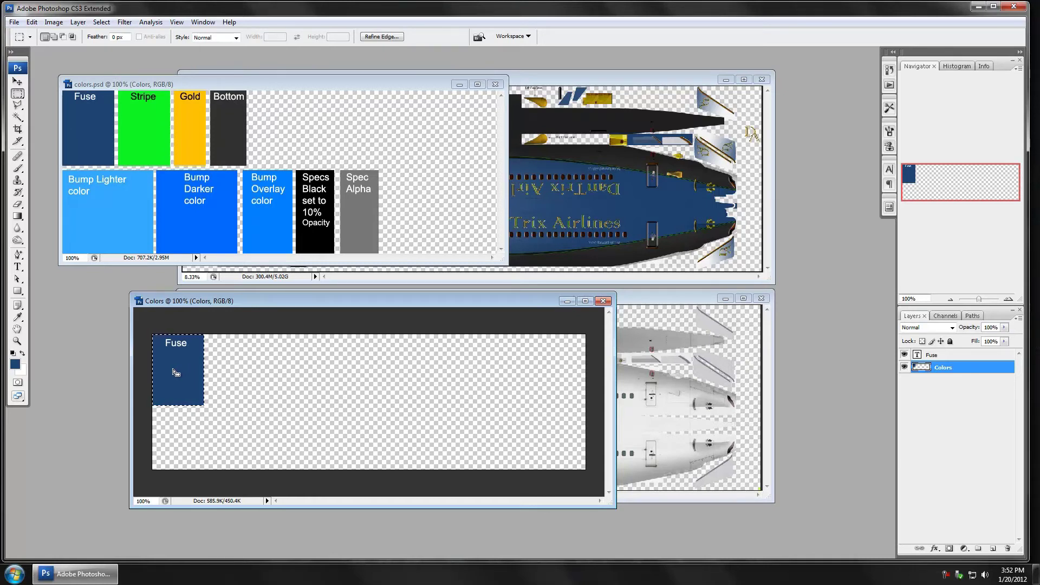
left_click_drag(177, 371, 230, 369)
left_click_drag(178, 364, 179, 365)
left_click(207, 367)
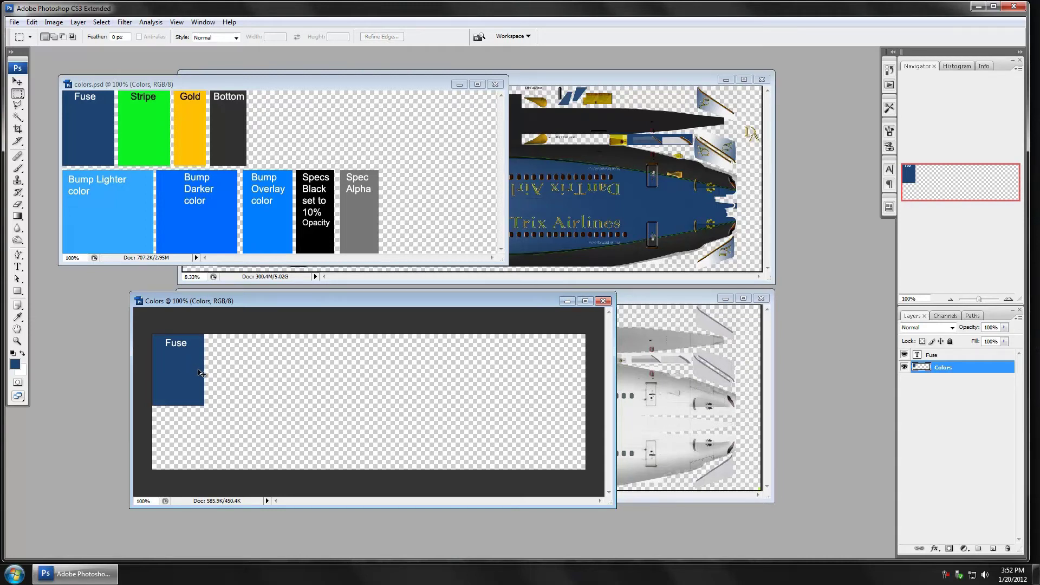
key("ctrl+z")
left_click_drag(179, 368, 215, 373)
key("v")
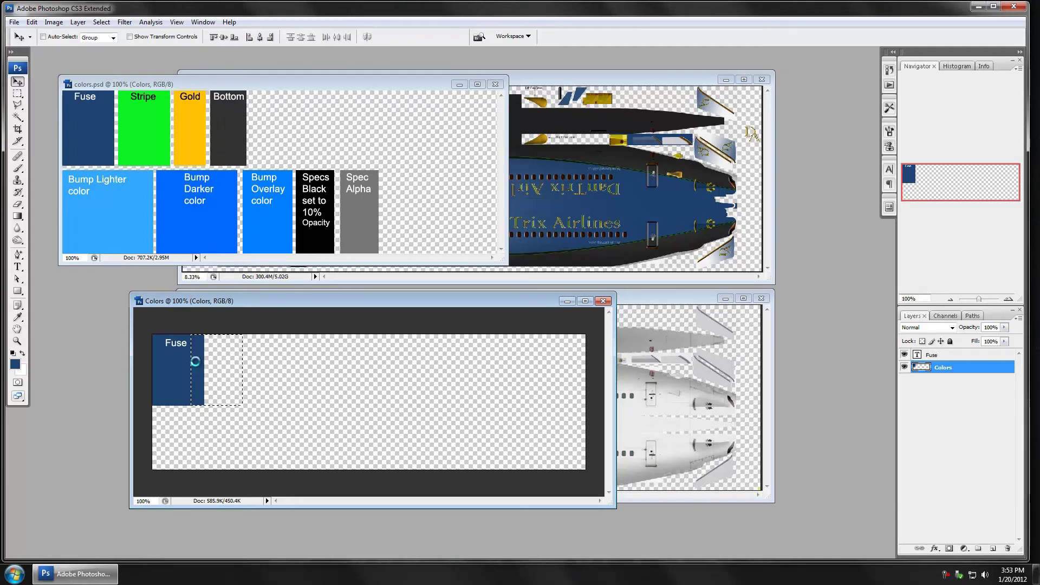
left_click_drag(199, 363, 203, 364)
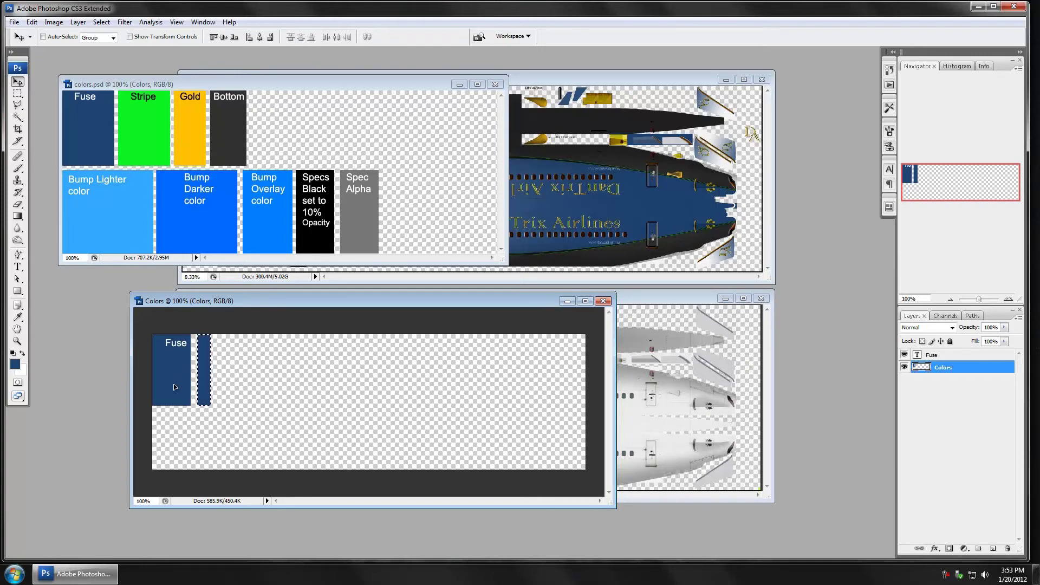
key("Left")
key("Left")
key("Left")
key("Left")
key("Left")
key("Left")
key("Left")
key("Left")
key("Left")
key("Left")
key("Left")
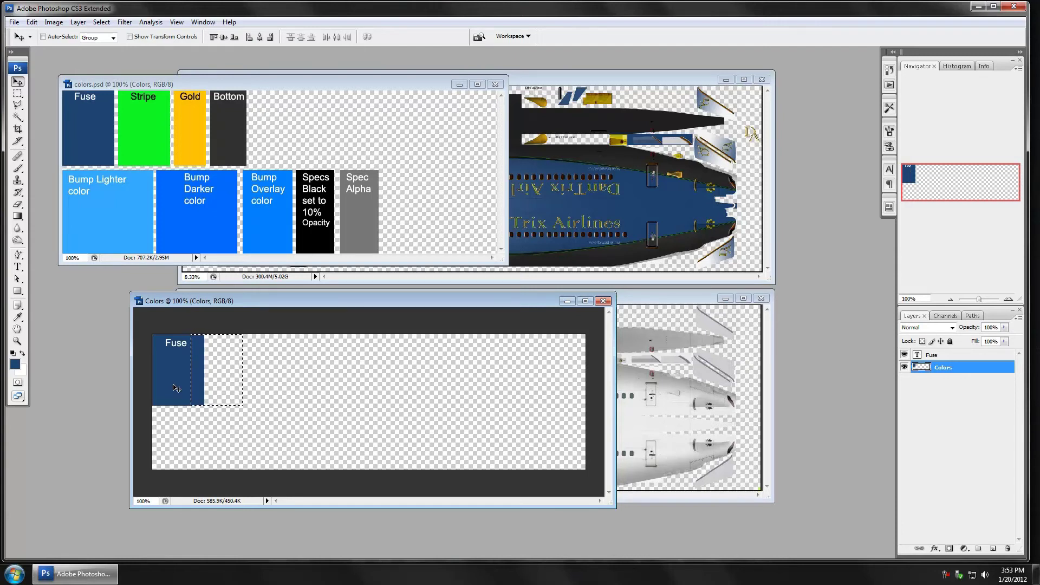
key("m")
key("shift+Left")
key("shift+Left")
key("shift+Left")
key("shift+Left")
key("shift+Left")
key("Left")
key("Left")
key("Left")
key("Left")
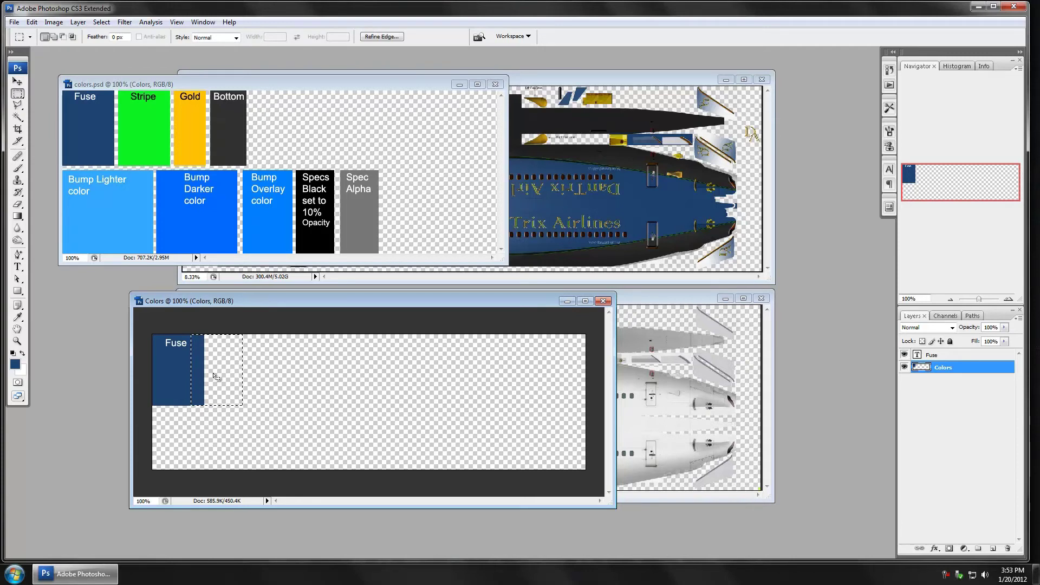
key("shift+Left")
key("Left")
key("Left")
key("Left")
key("Left")
key("Left")
key("Left")
key("Left")
left_click_drag(174, 369, 191, 205)
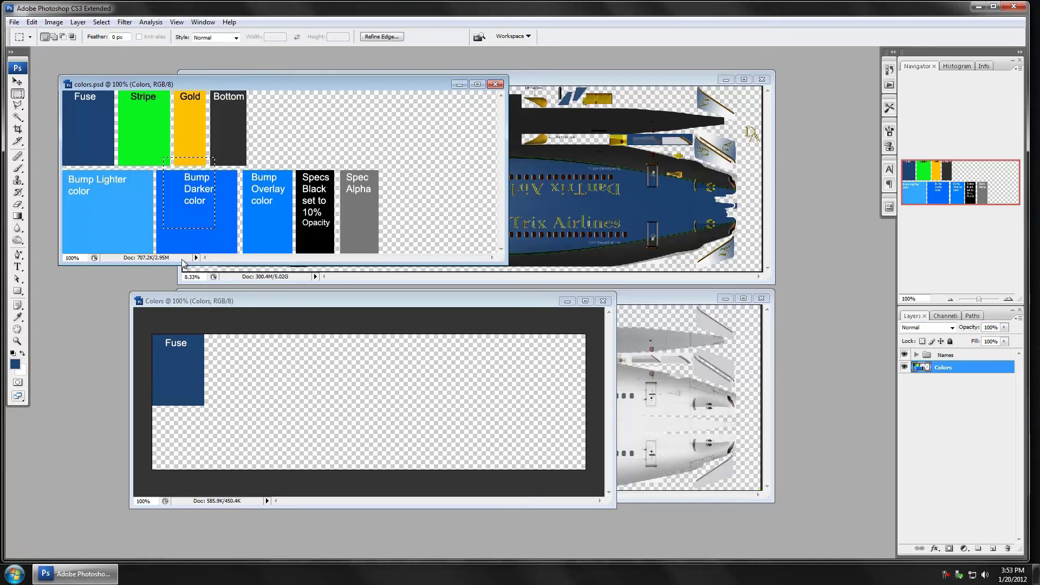
left_click(166, 294)
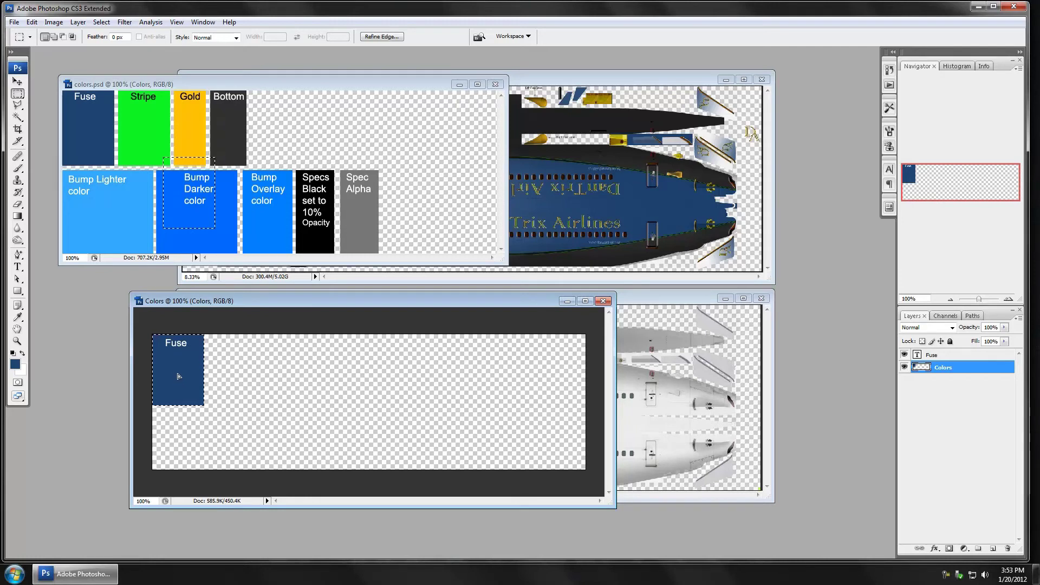
- Fill a square right of the Fuse swatch with the Stripe green #0bf221 sampled from the reference
left_click_drag(179, 376, 231, 376)
left_click(15, 363)
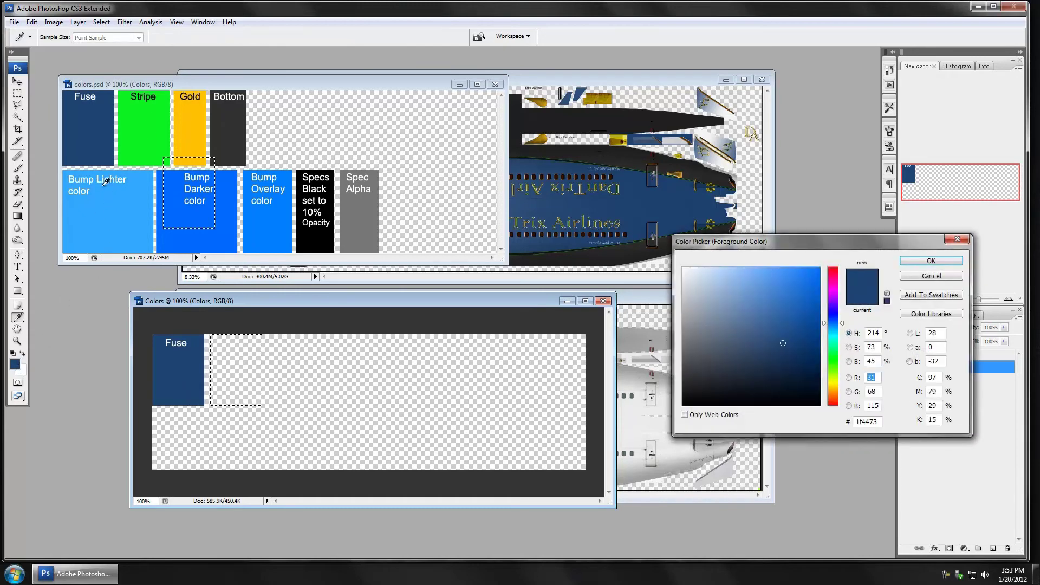
left_click(135, 138)
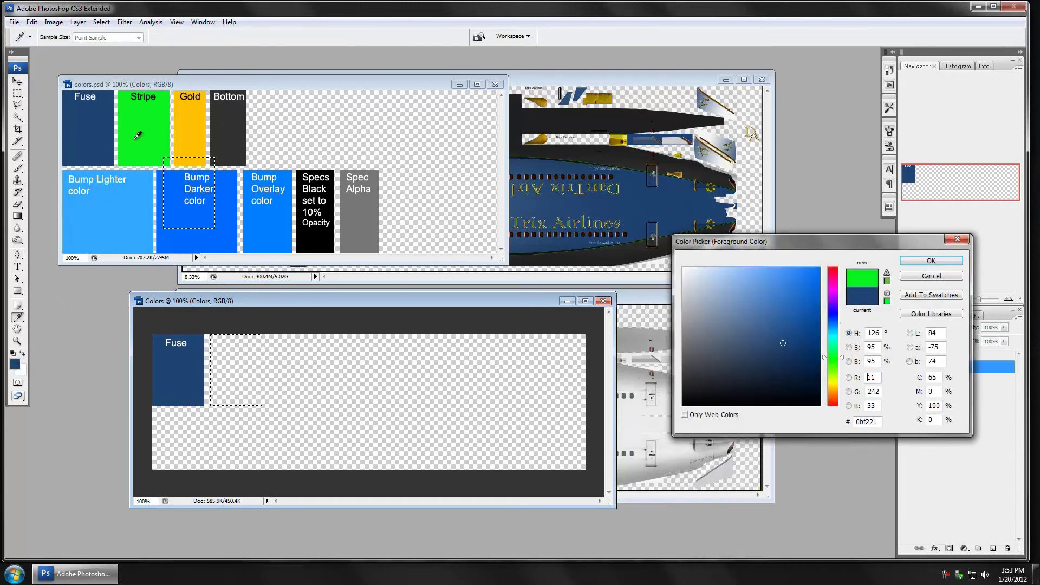
left_click(921, 261)
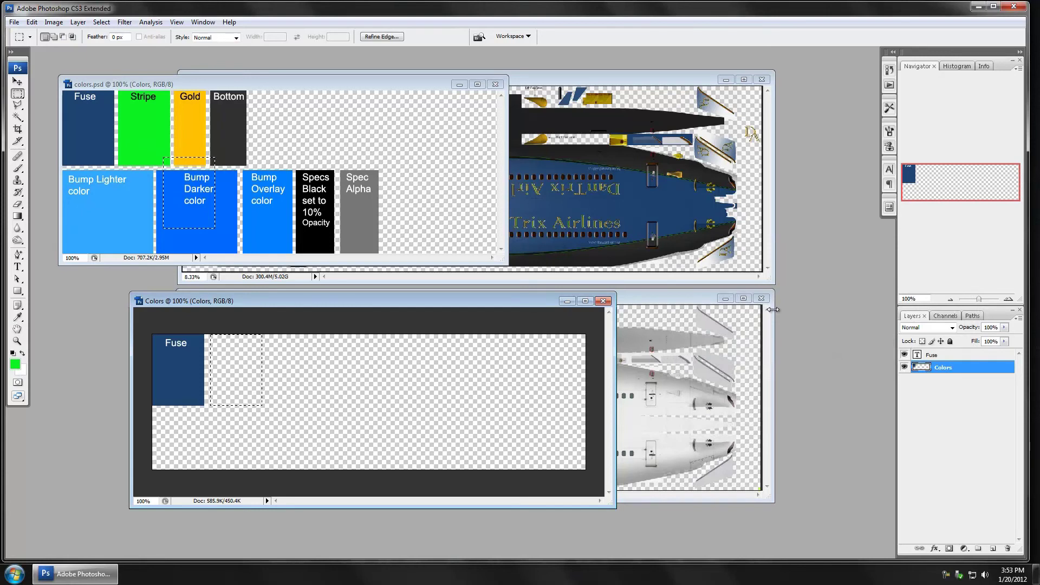
key("alt+BackSpace")
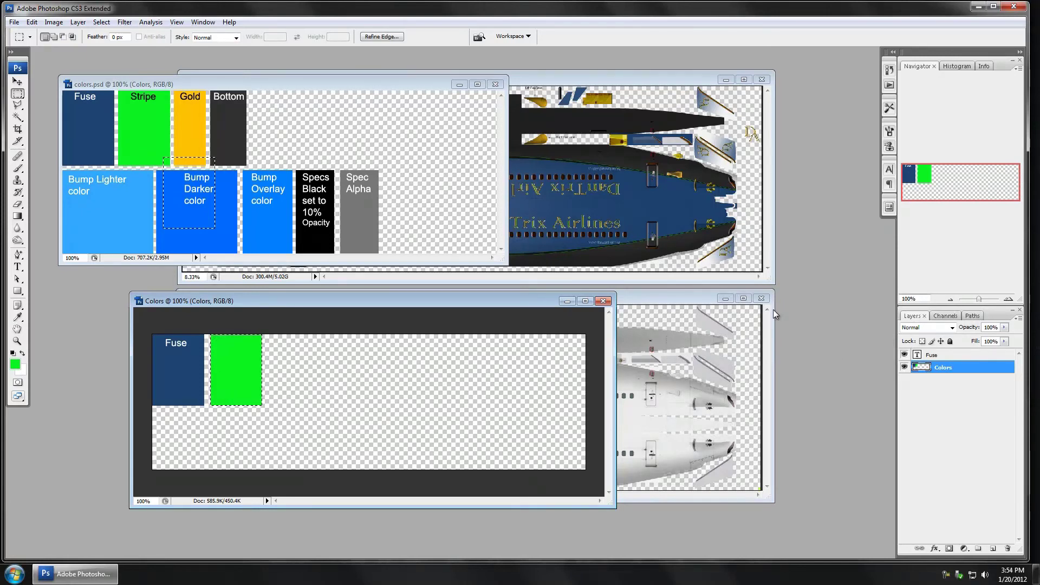
key("ctrl+d")
left_click(941, 355)
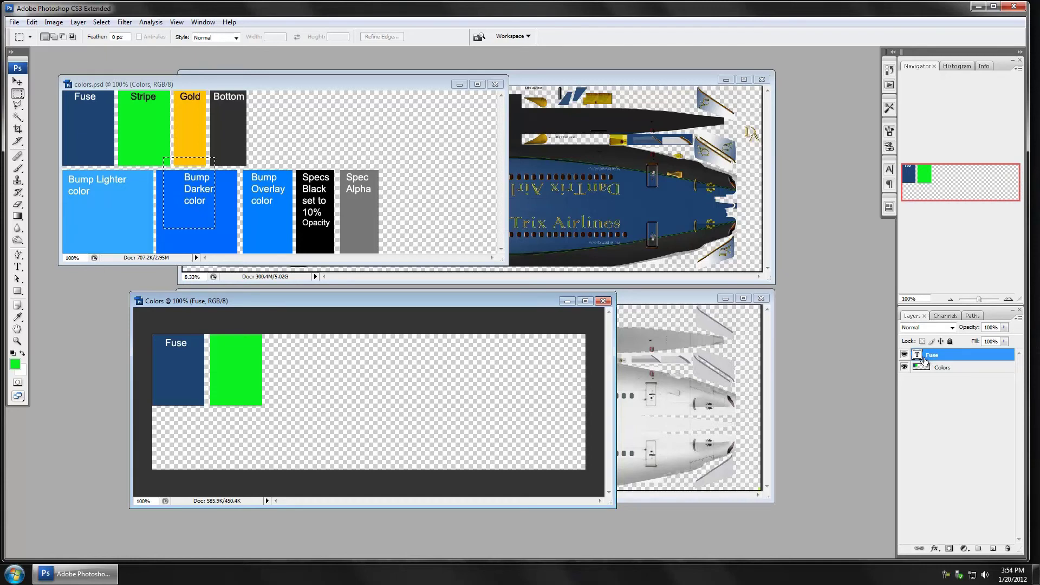
- Duplicate the Fuse text layer and change the copy's text to 'Stripe'
key("ctrl+j")
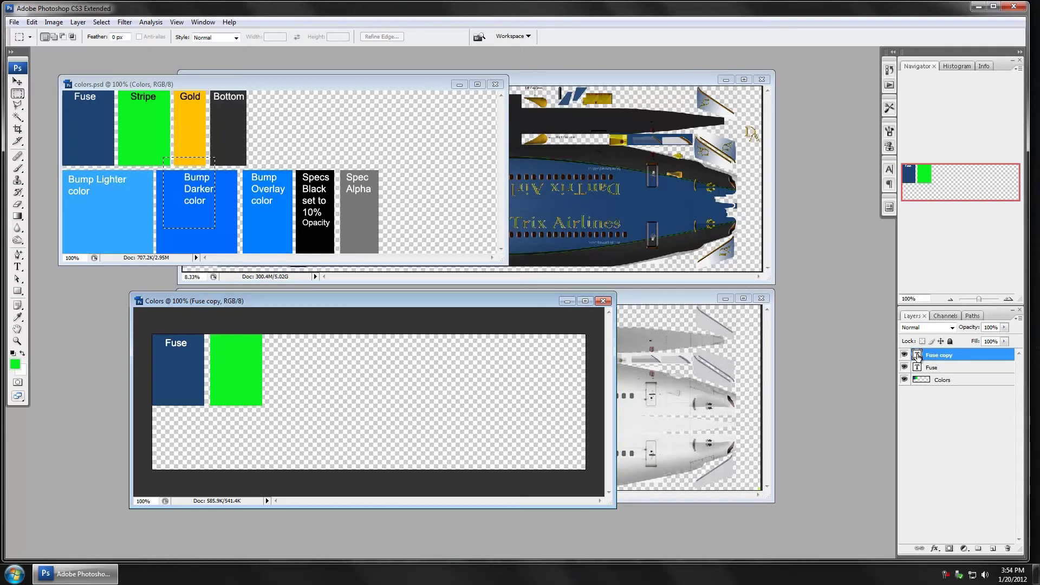
double_click(917, 354)
type("Stripe")
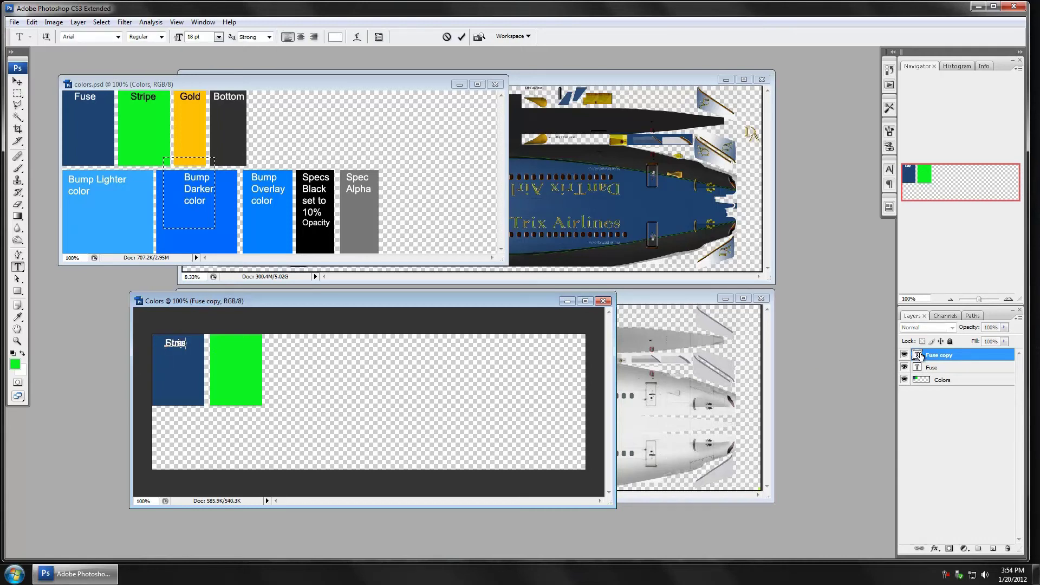
key("Return")
key("BackSpace")
key("ctrl+Return")
key("m")
- Nudge the Stripe label onto the green square, centred like the Fuse label
key("v")
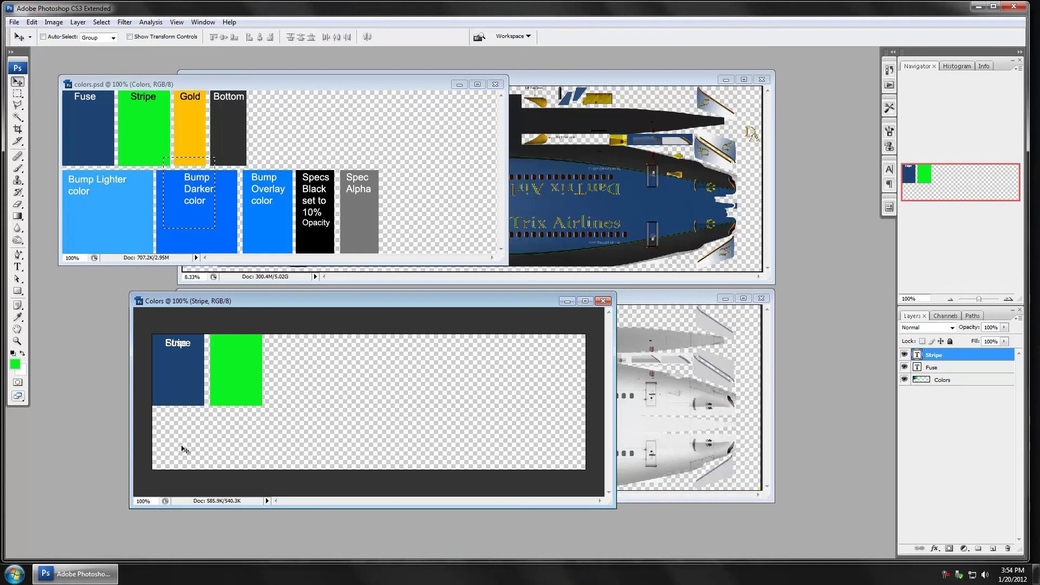
key("shift+Right")
key("shift+Right")
key("shift+Right")
key("shift+Right")
key("shift+Right")
key("shift+Right")
key("shift+Right")
key("shift+Right")
key("shift+Right")
key("shift+Right")
key("ctrl+z")
key("ctrl+z")
key("ctrl+z")
key("ctrl+z")
key("Right")
key("Right")
key("Right")
key("Right")
key("Right")
key("Right")
key("Right")
key("Right")
left_click_drag(191, 301, 157, 313)
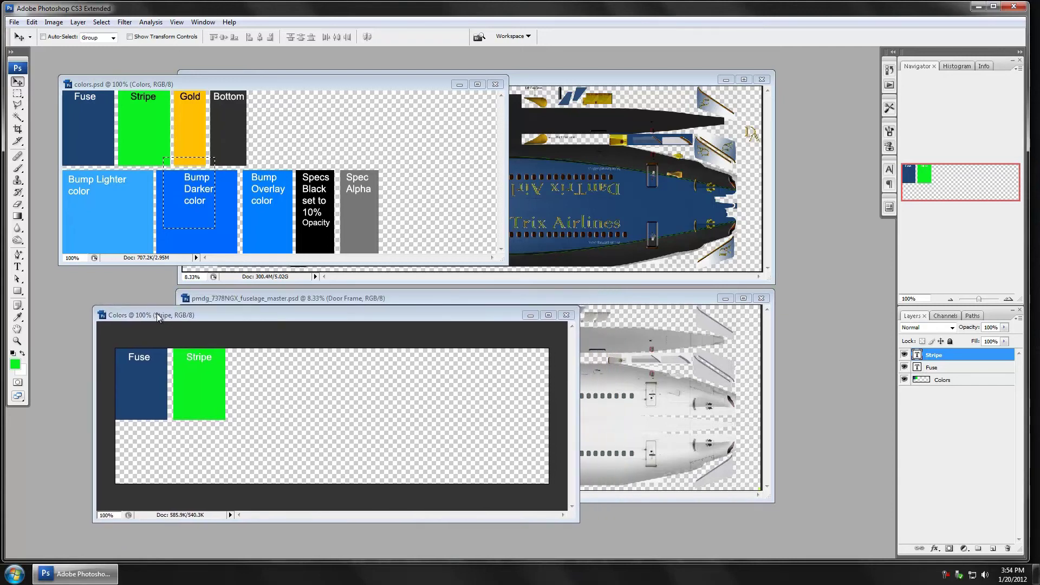
- Save as Colors.psd in PMDG_737NGX_8900_PAINT_KIT > PSD Files, replacing the existing file
left_click(14, 22)
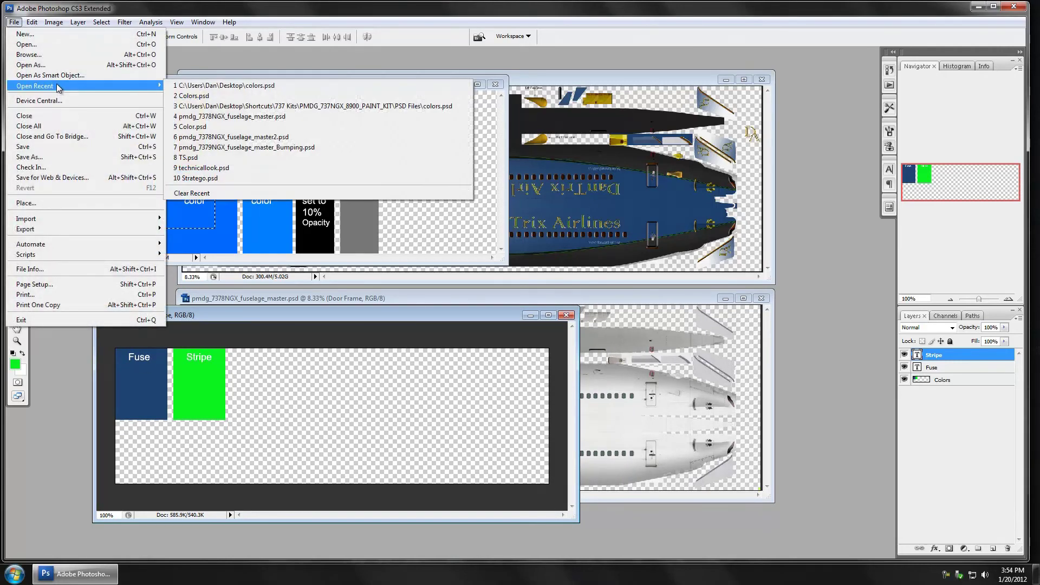
left_click(42, 156)
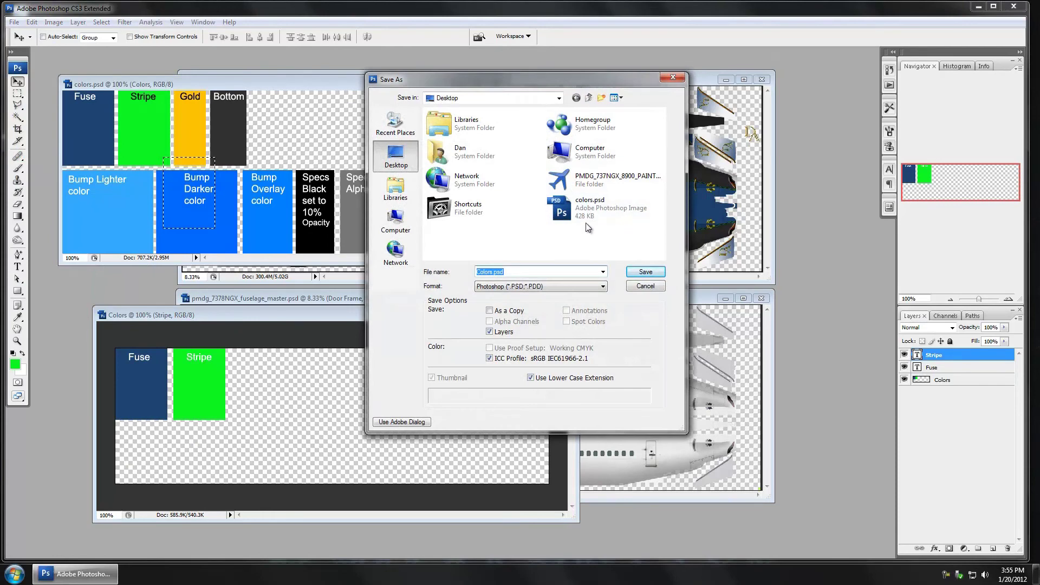
double_click(582, 176)
double_click(466, 167)
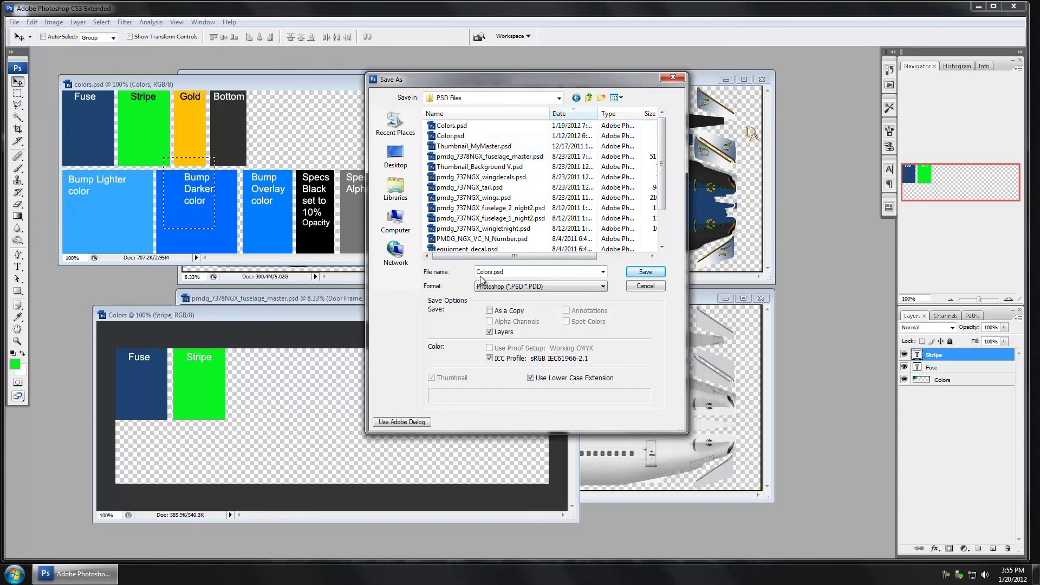
left_click(646, 271)
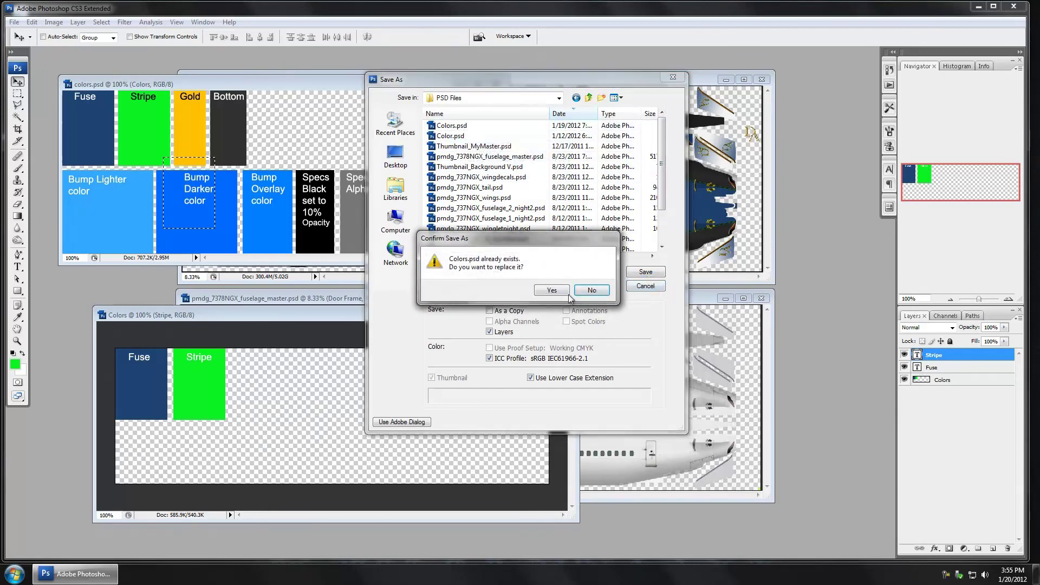
left_click(551, 291)
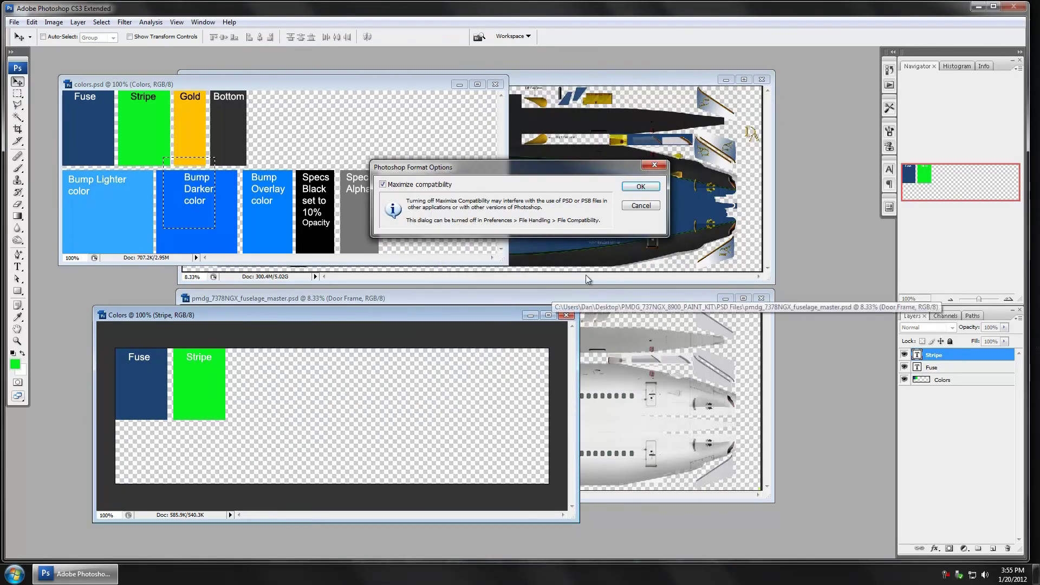
left_click(640, 187)
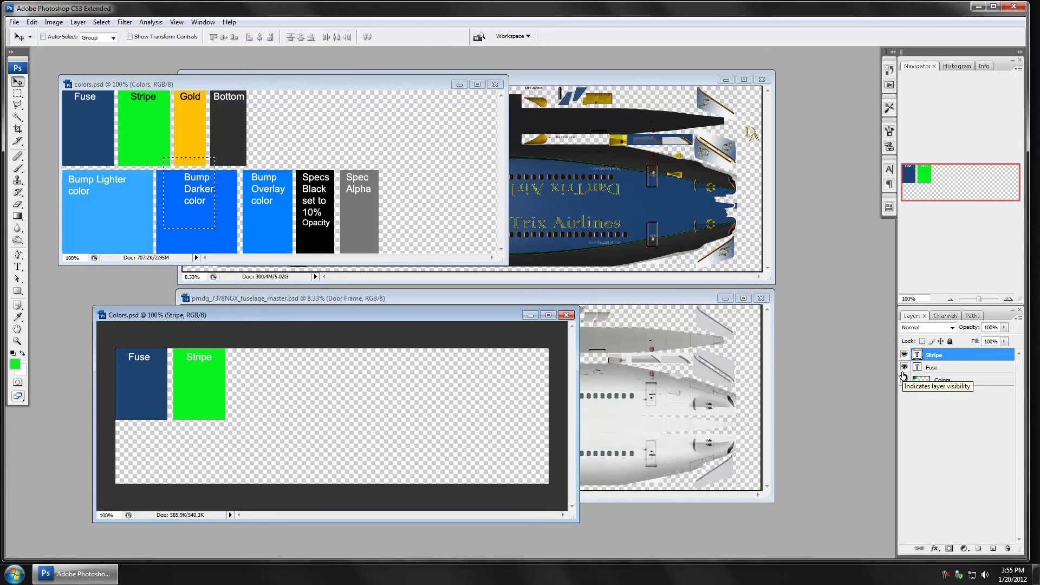
- Clear the stray selection in the colors.psd reference sheet, then close it without saving
left_click(317, 86)
left_click_drag(317, 86, 541, 140)
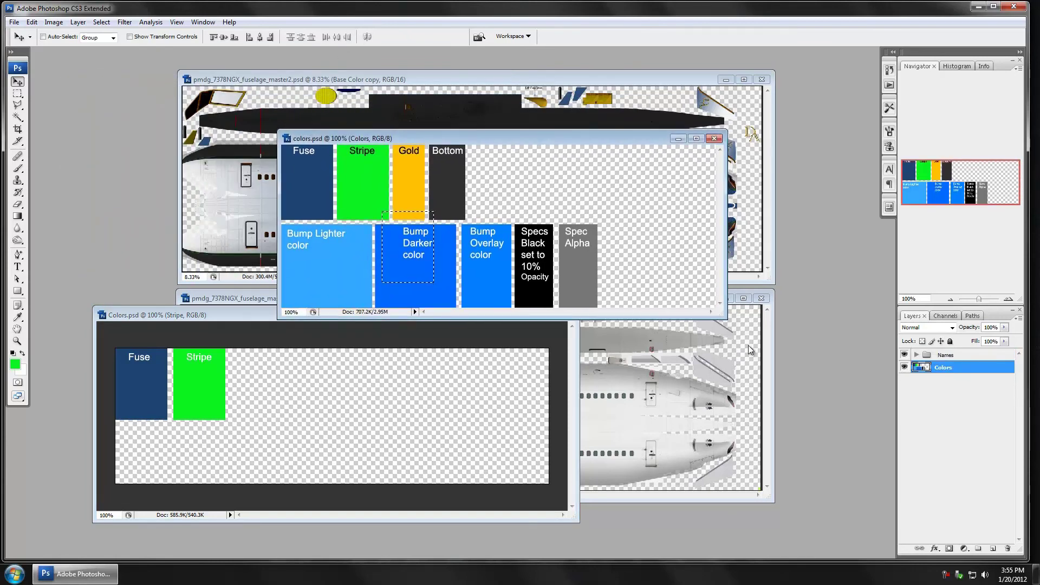
key("ctrl+d")
left_click(916, 355)
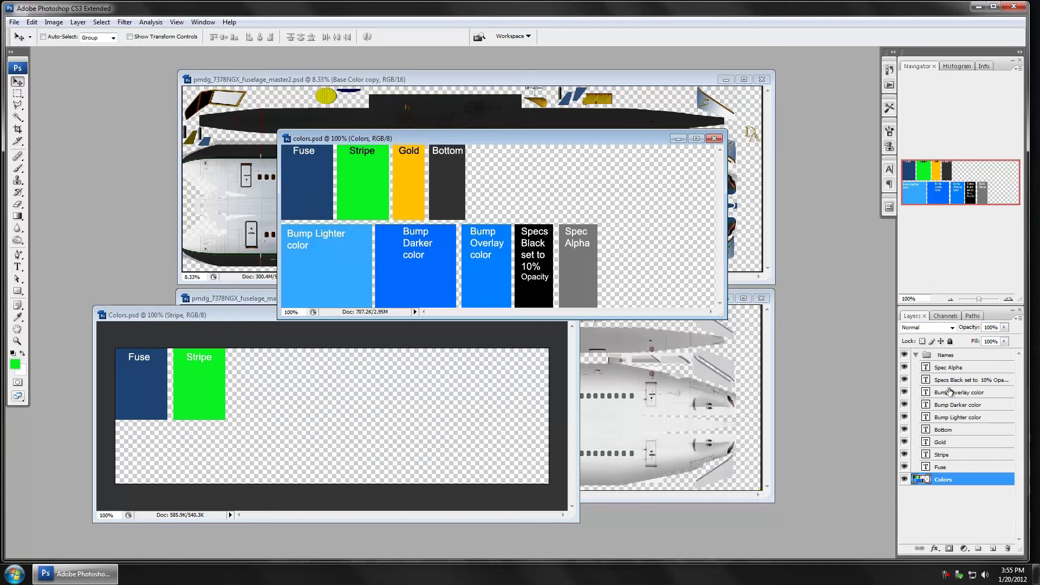
left_click(917, 355)
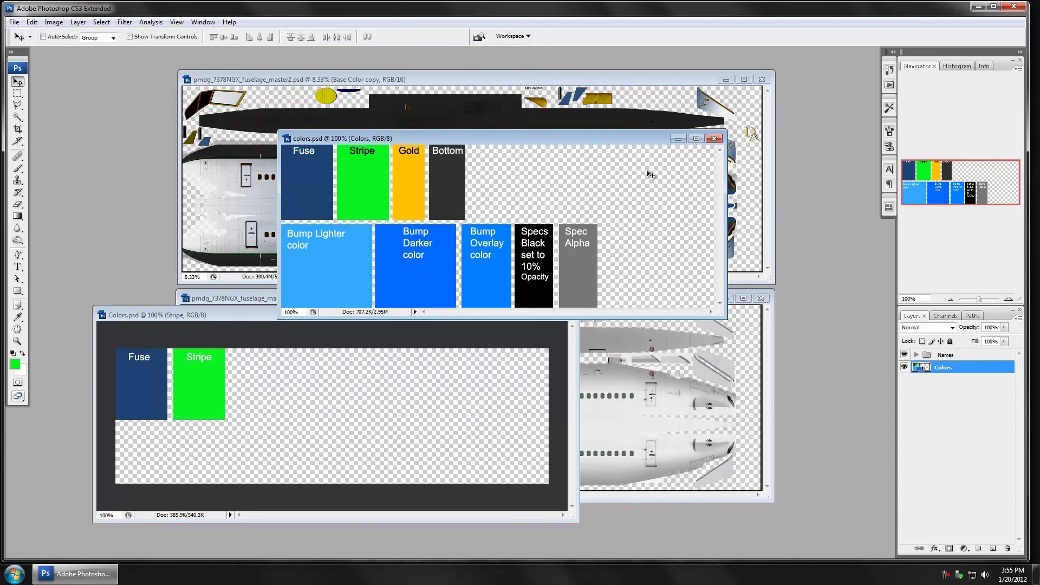
left_click(714, 140)
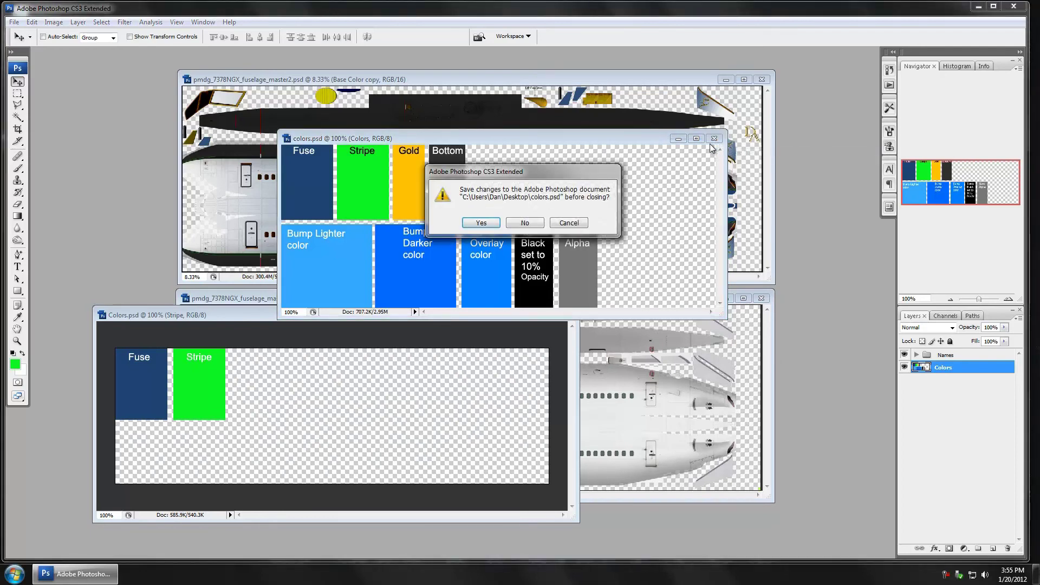
left_click(509, 225)
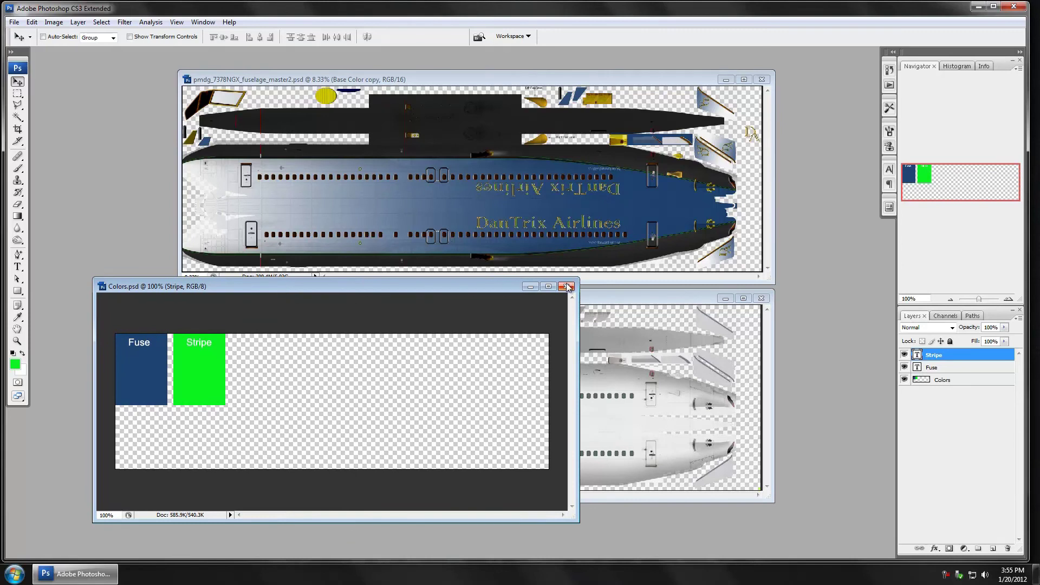
- Close the Colors.psd swatch document window
left_click(567, 285)
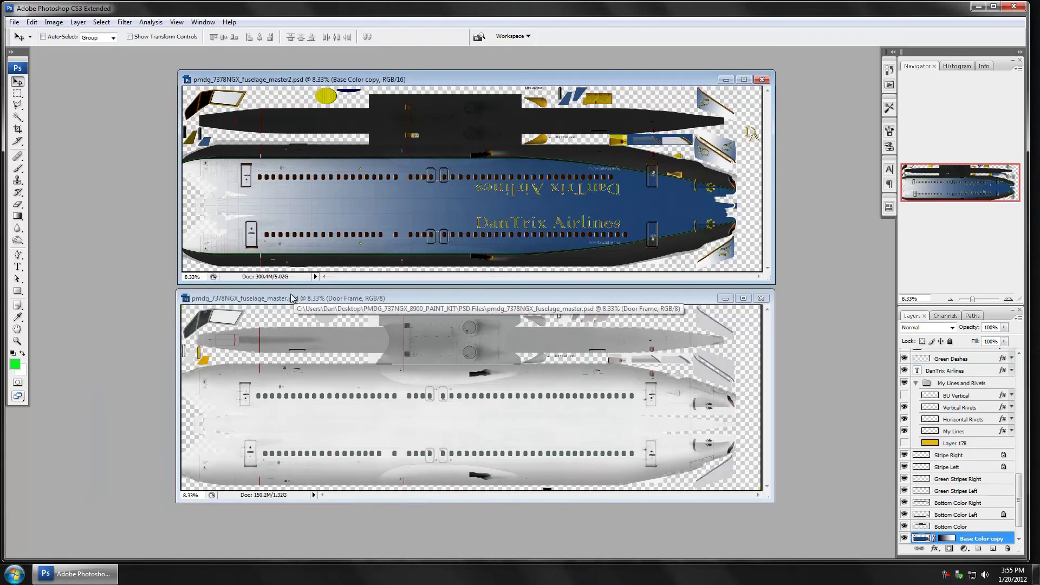